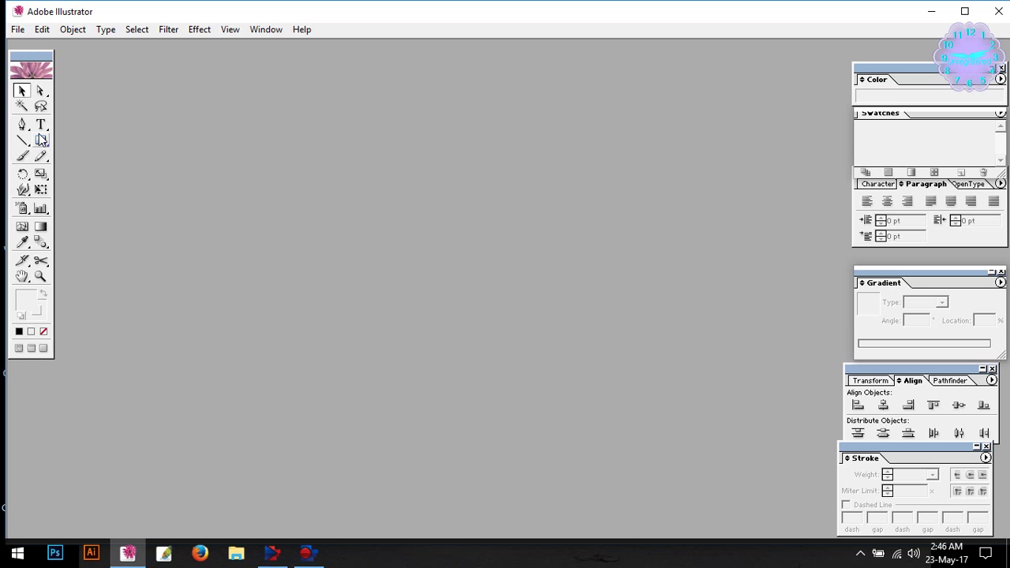
Choose the Polygon tool and create a new portrait A4 document in inches with CMYK color
click(43, 141)
drag(45, 141, 114, 144)
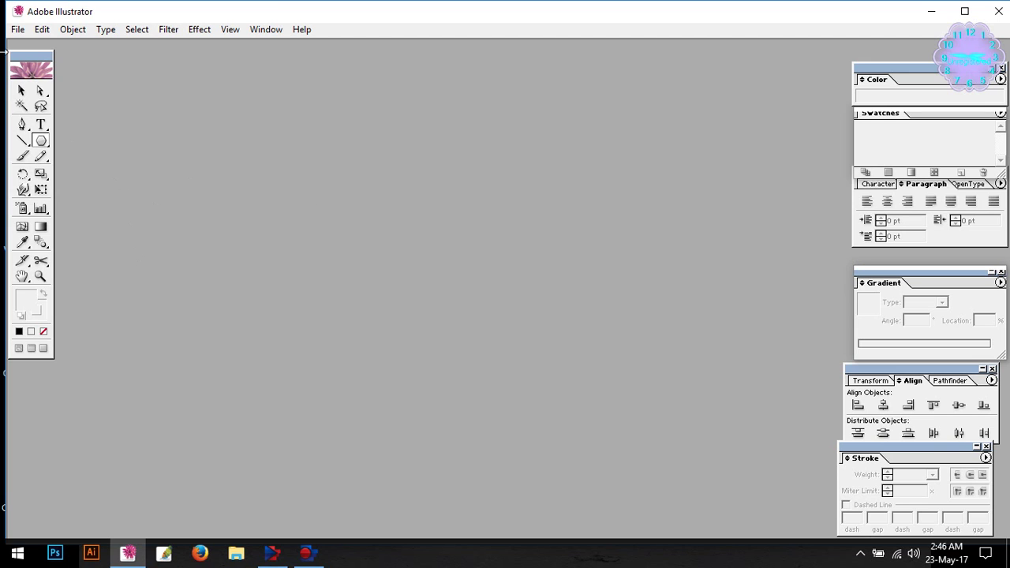
click(17, 30)
click(35, 46)
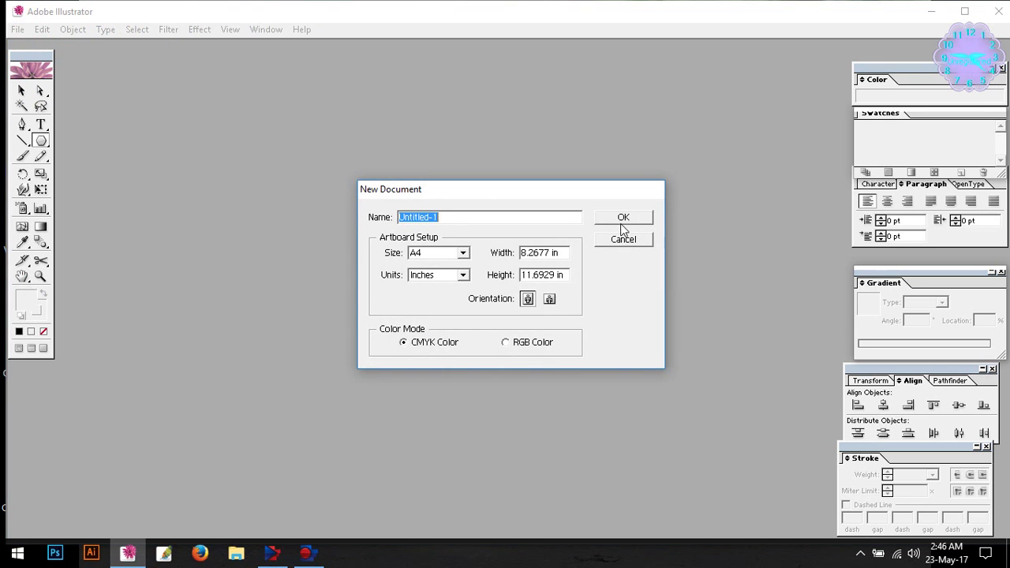
click(620, 218)
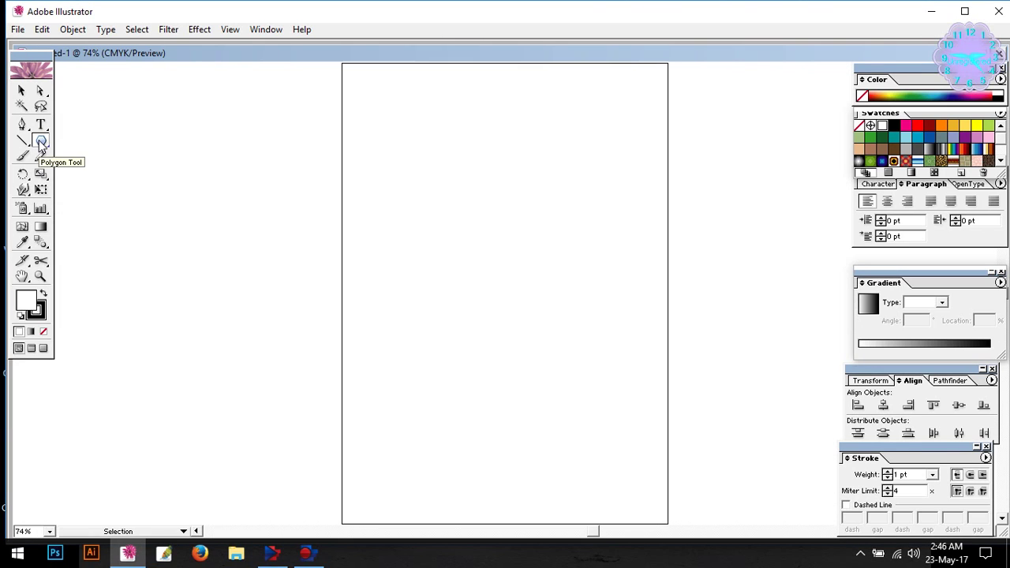
Create a three-sided polygon with a 0.6944 in radius on the upper left part of the artboard
click(41, 140)
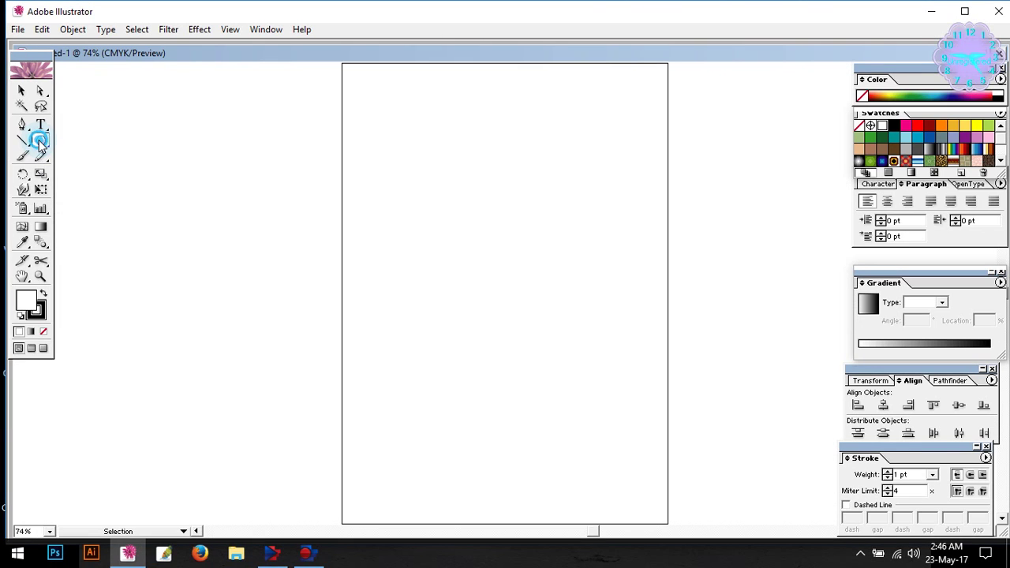
click(400, 249)
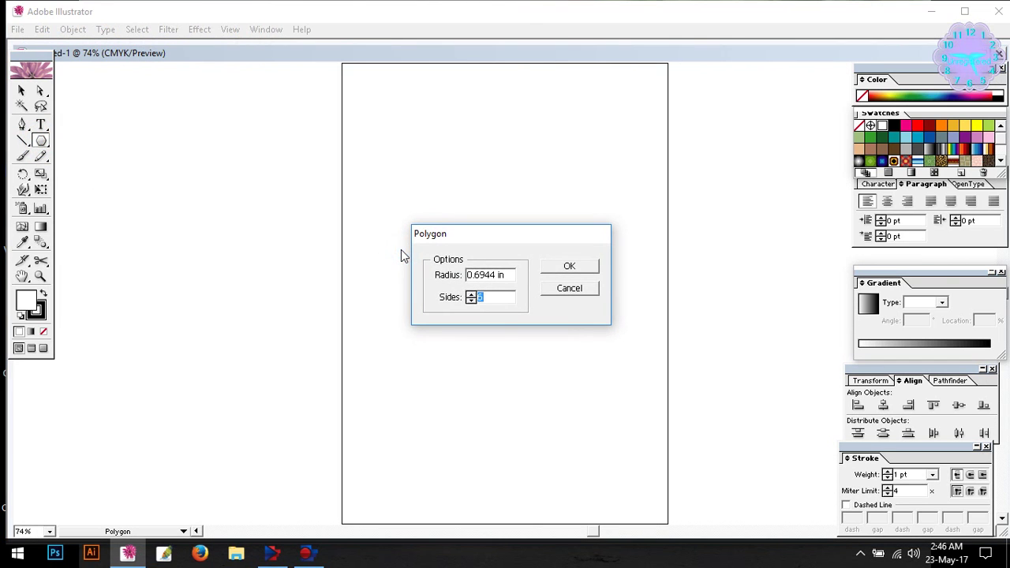
click(471, 301)
click(470, 301)
click(470, 300)
click(572, 268)
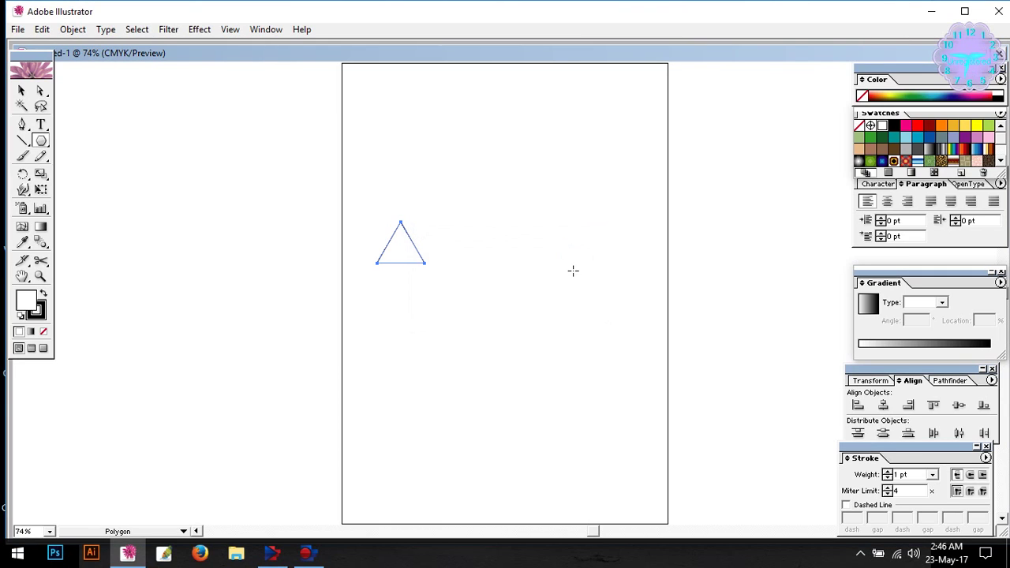
Resize the triangle to 3 in wide and 14 in high, using its bottom centre as the reference point
click(21, 90)
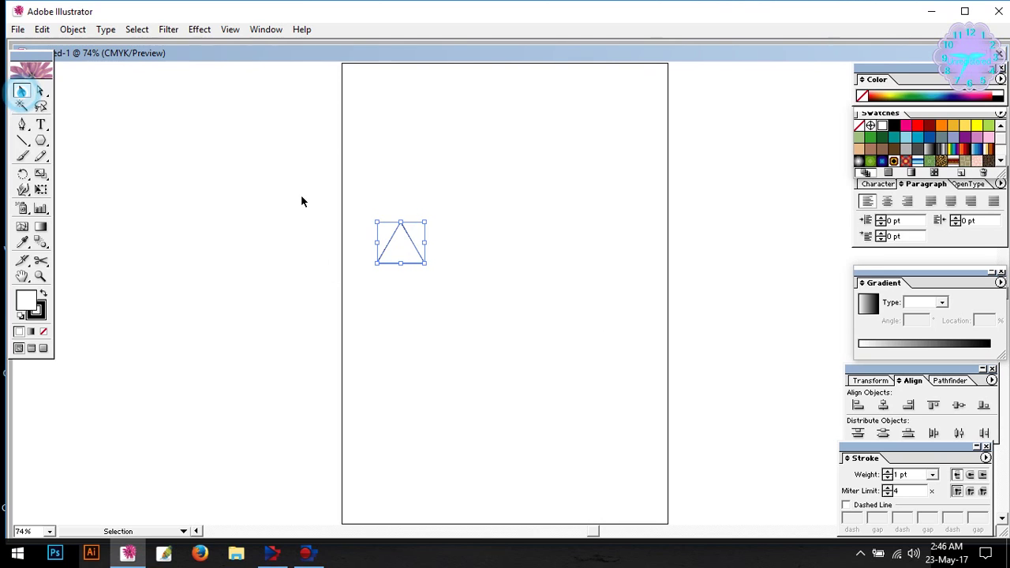
click(388, 223)
drag(361, 194, 423, 269)
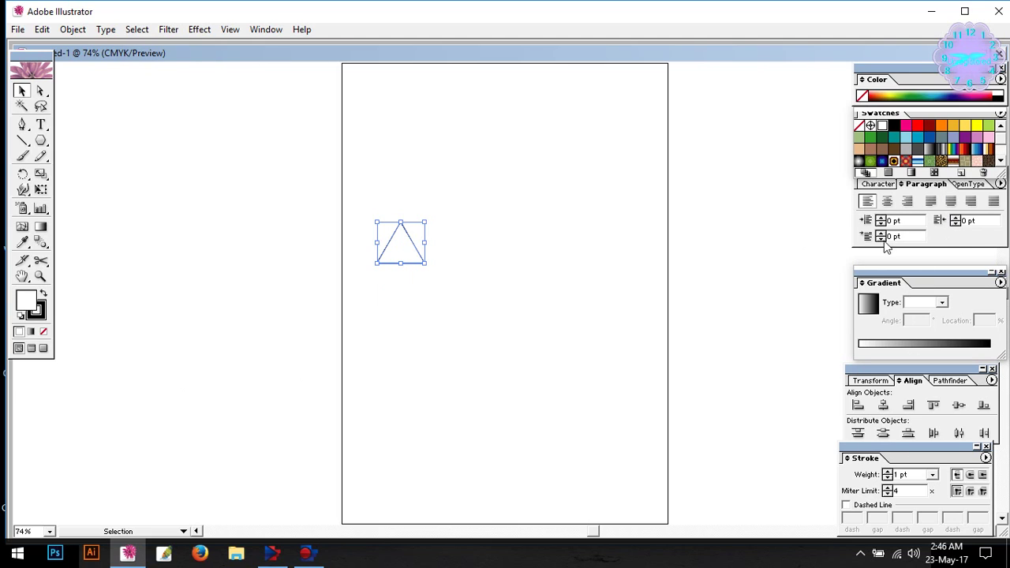
click(885, 383)
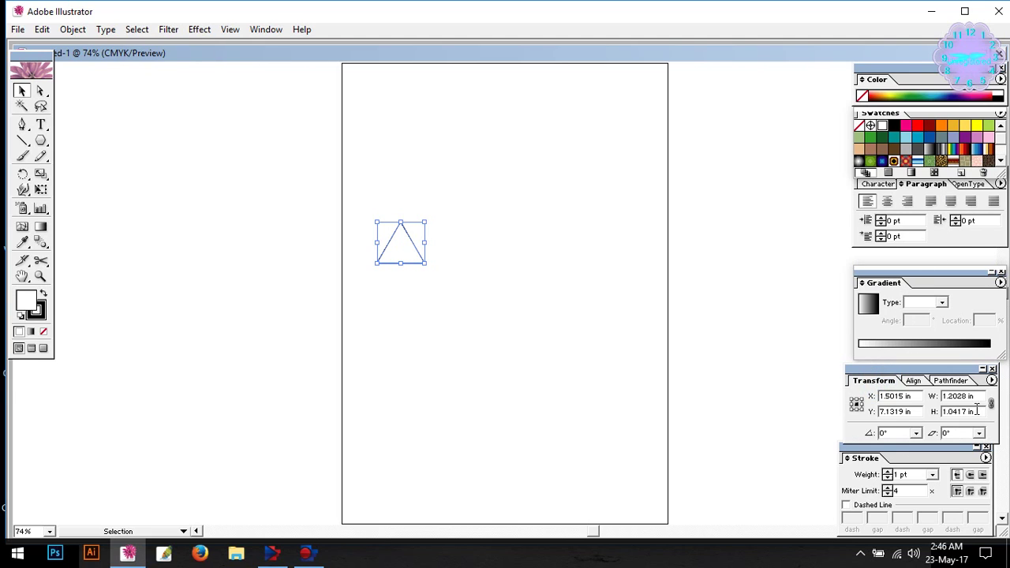
click(856, 409)
double_click(967, 396)
text(3)
double_click(961, 411)
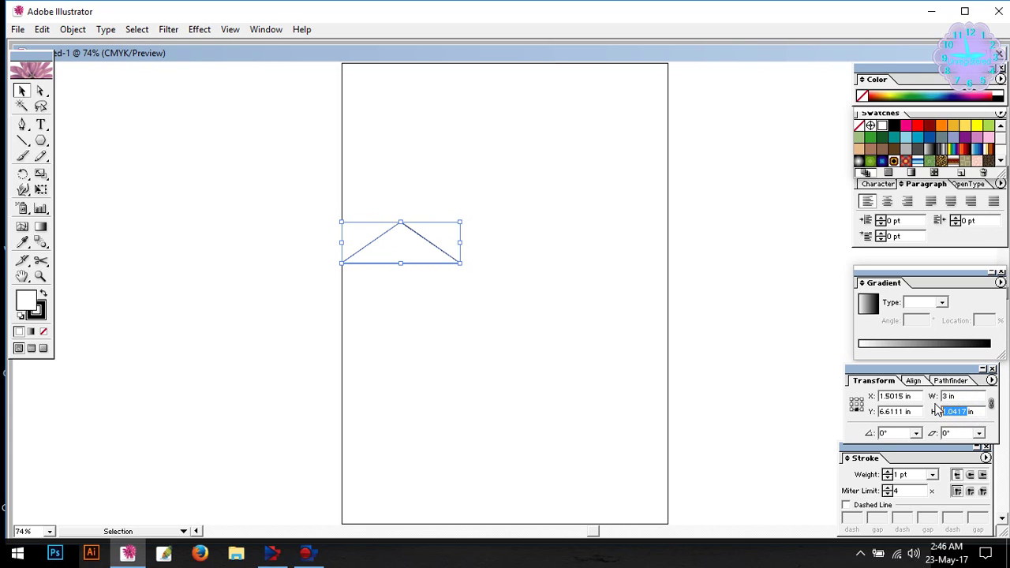
text(14)
key(Return)
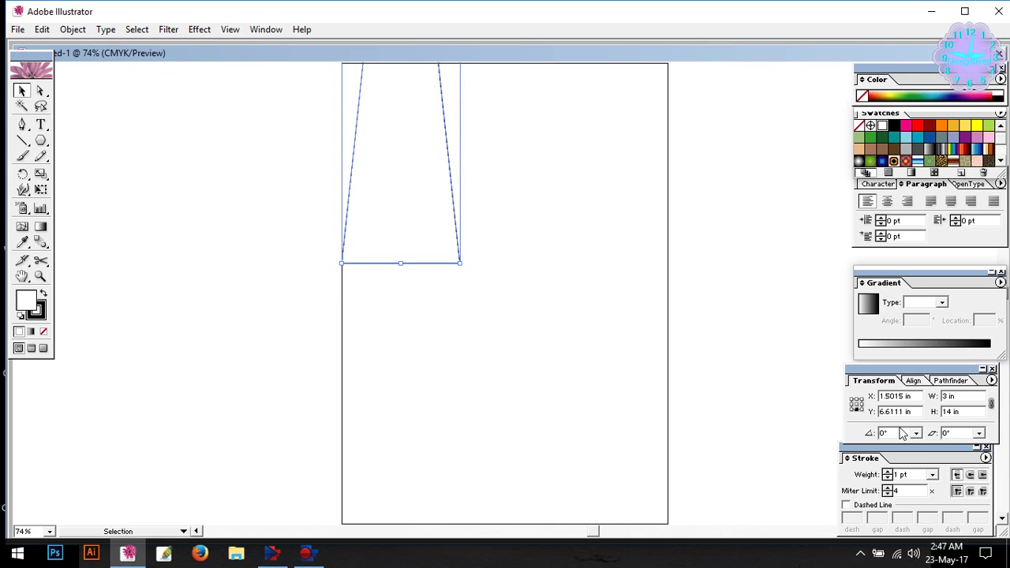
Move the tall triangle off the artboard into the empty area on its left and deselect it
key(space)
drag(578, 245, 622, 367)
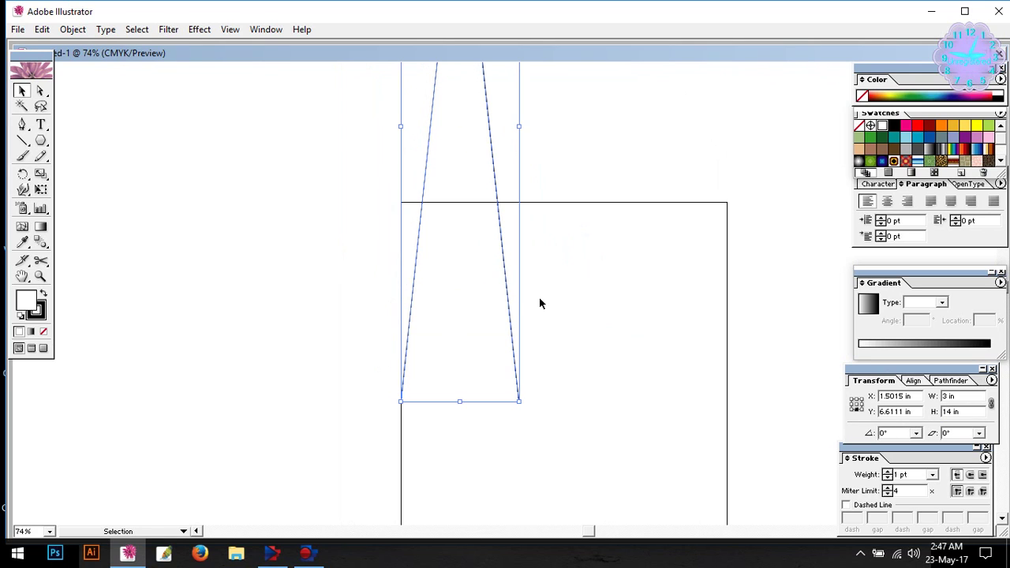
drag(442, 160, 309, 293)
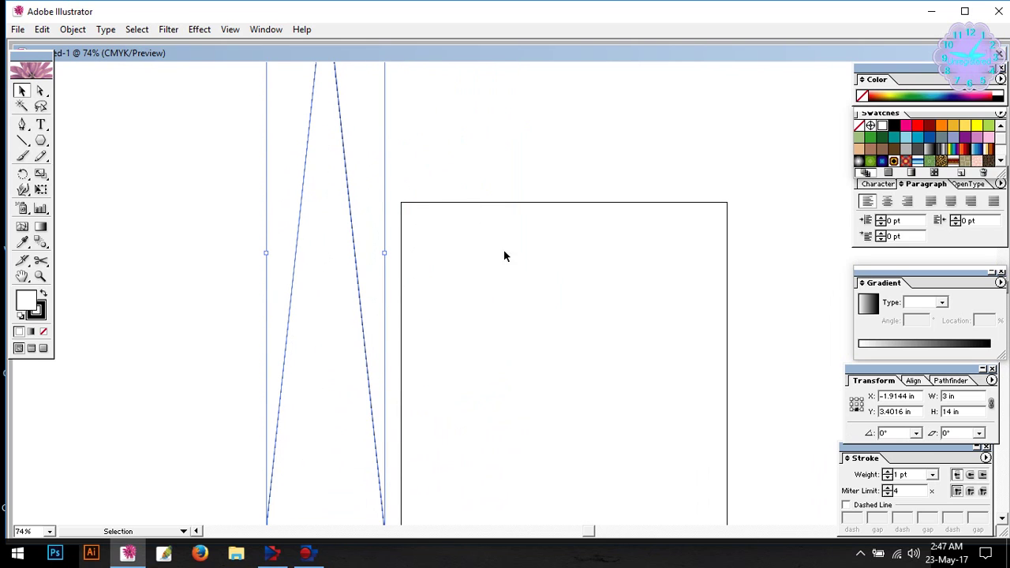
key(ctrl+minus)
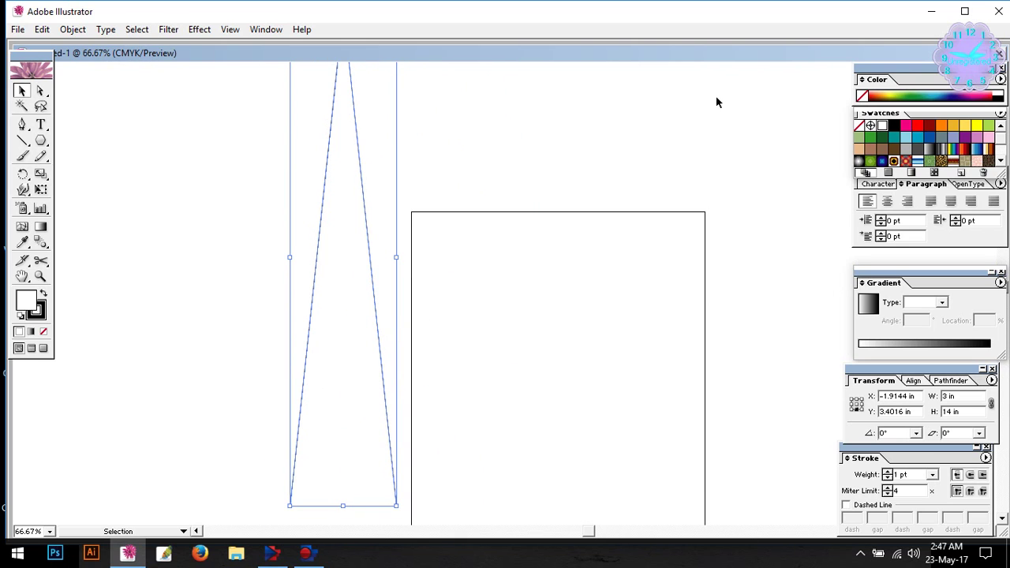
key(ctrl+minus)
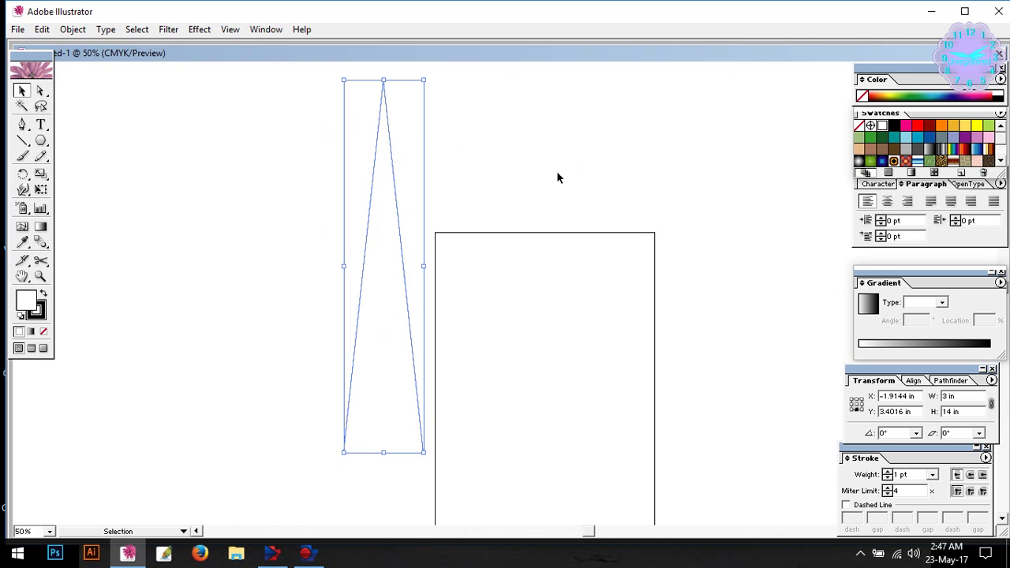
drag(365, 255, 223, 284)
key(space)
drag(335, 267, 571, 231)
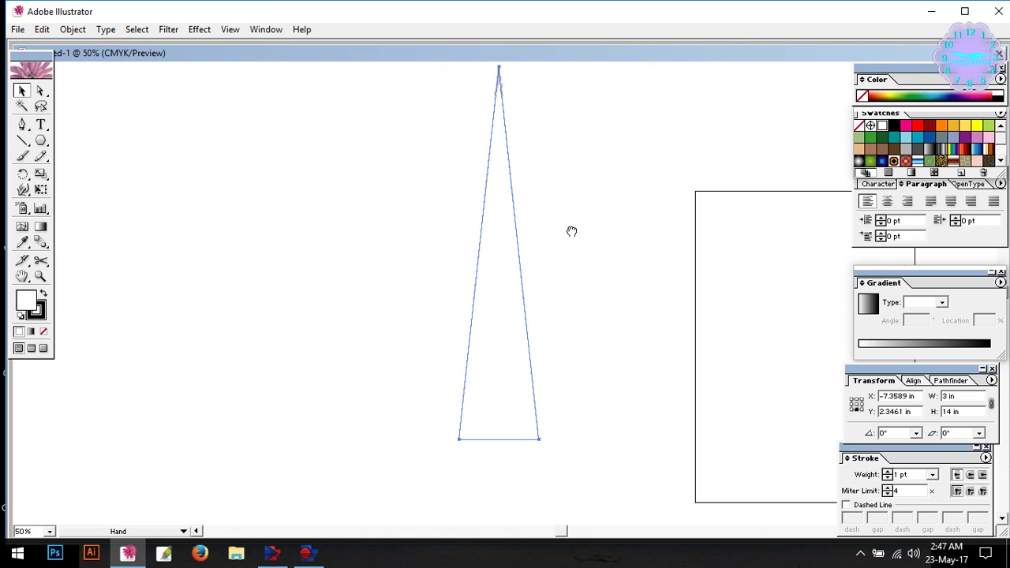
drag(482, 280, 316, 328)
click(533, 278)
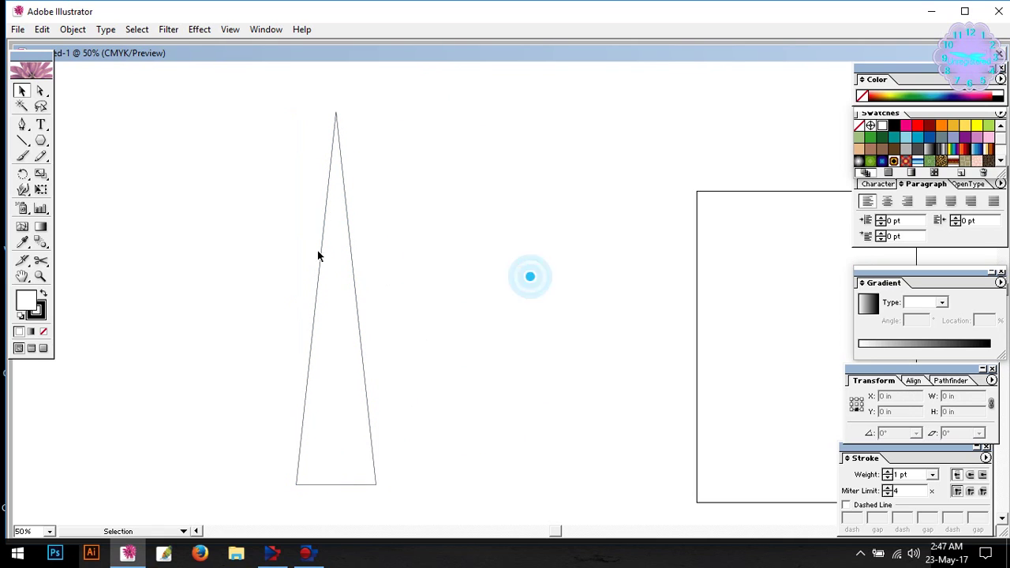
Duplicate the 3 in wide triangle in place and size the copy 5 in wide and 13 in high
drag(291, 219, 364, 294)
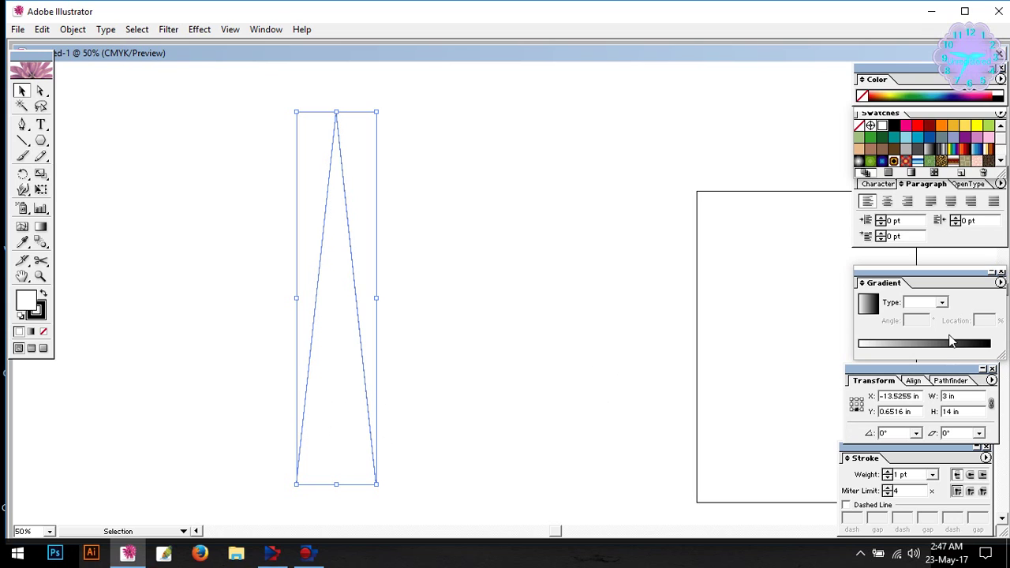
double_click(945, 396)
text(5)
click(950, 412)
double_click(952, 411)
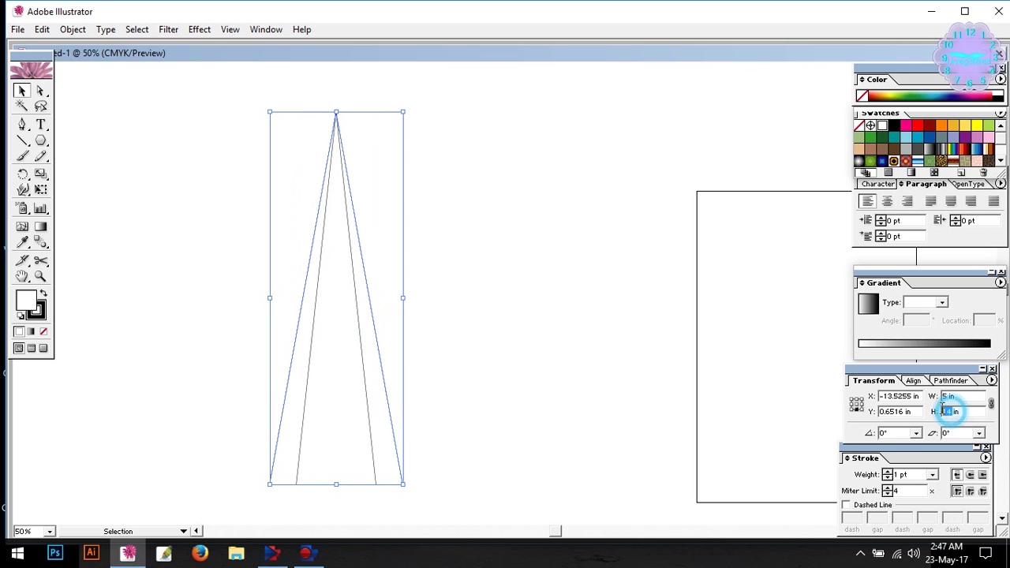
text(13)
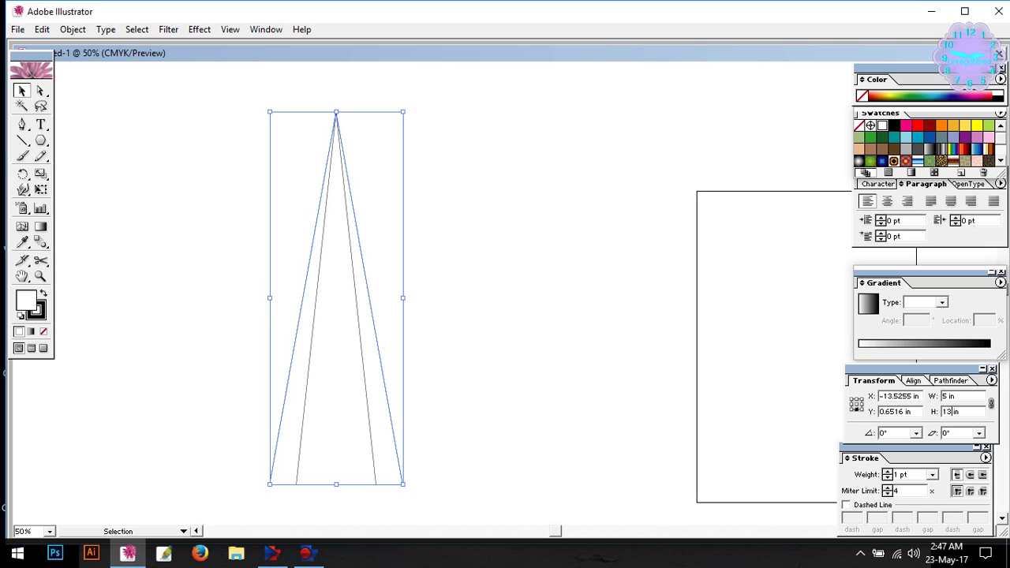
key(Return)
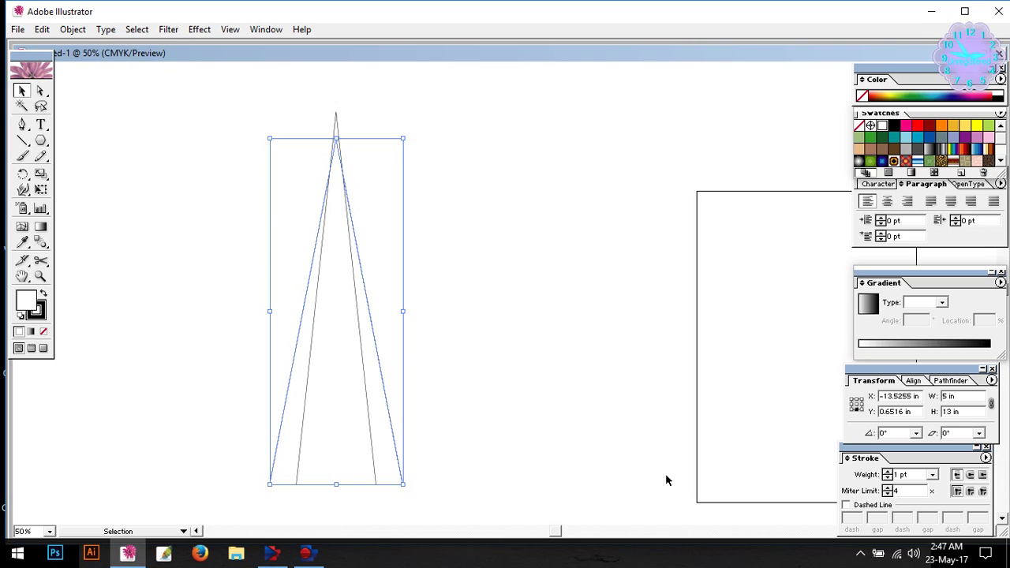
Duplicate the 5 in wide triangle in place and size the copy 7 in wide and 12 in high
double_click(937, 396)
text(7)
double_click(948, 411)
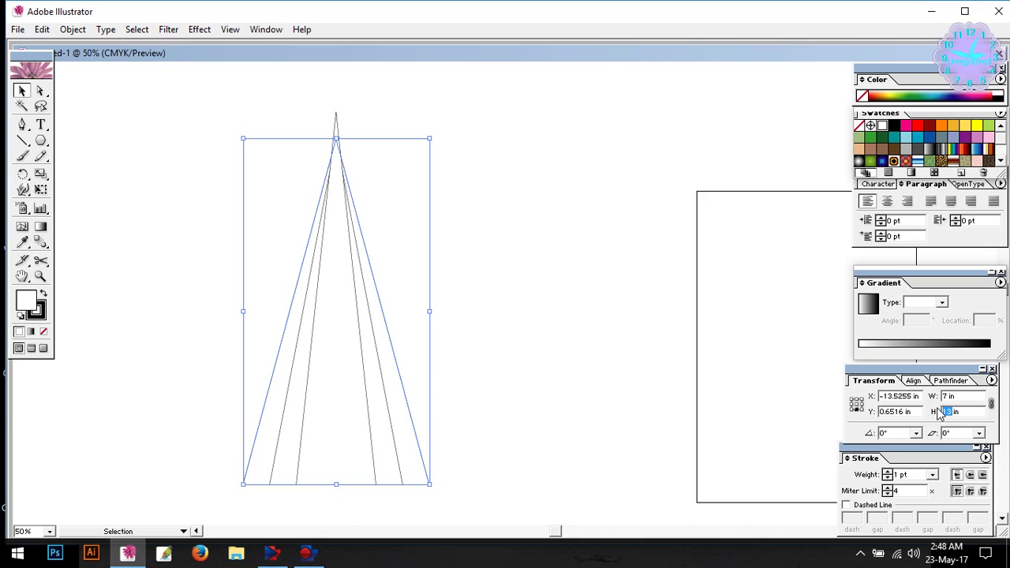
text(12)
key(Return)
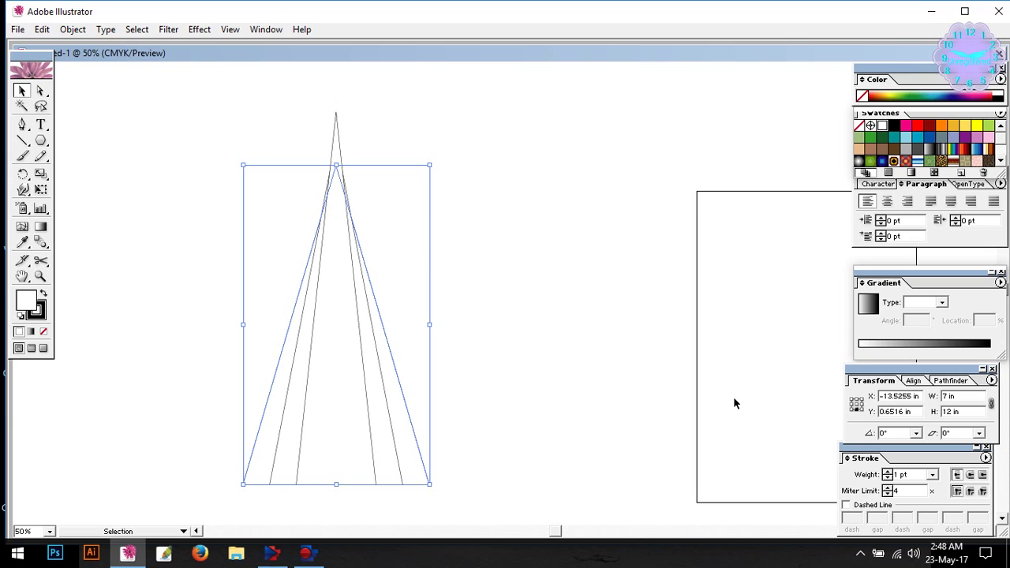
Duplicate the 7 in wide triangle in place and size the copy 9 in wide and 11 in high
double_click(945, 396)
text(9)
double_click(949, 412)
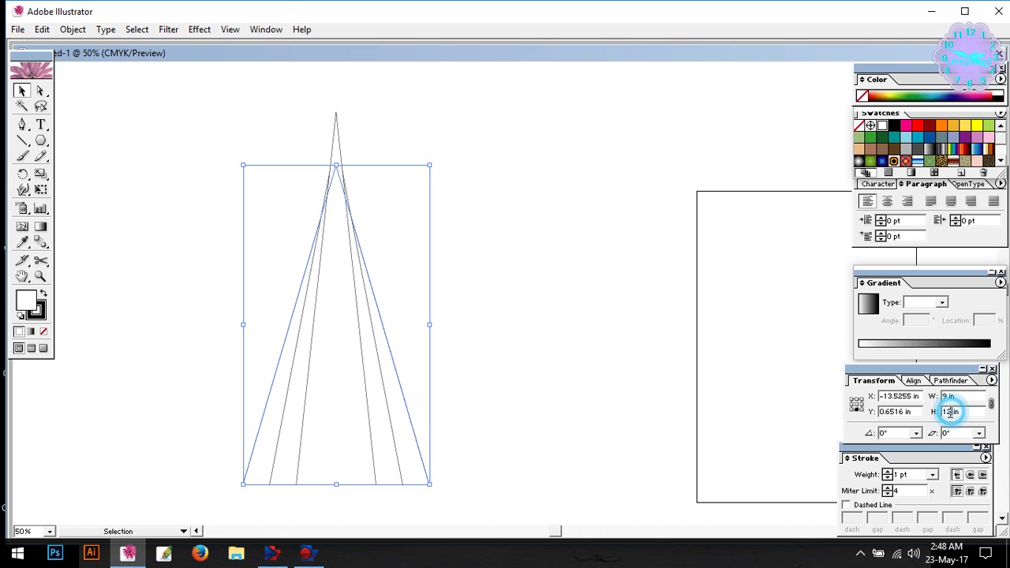
text(11)
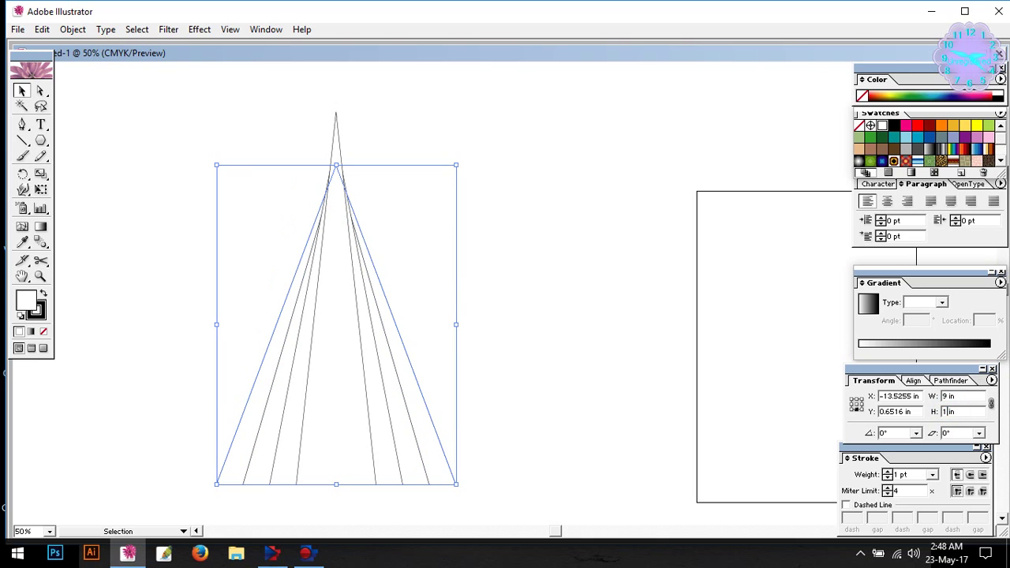
key(Return)
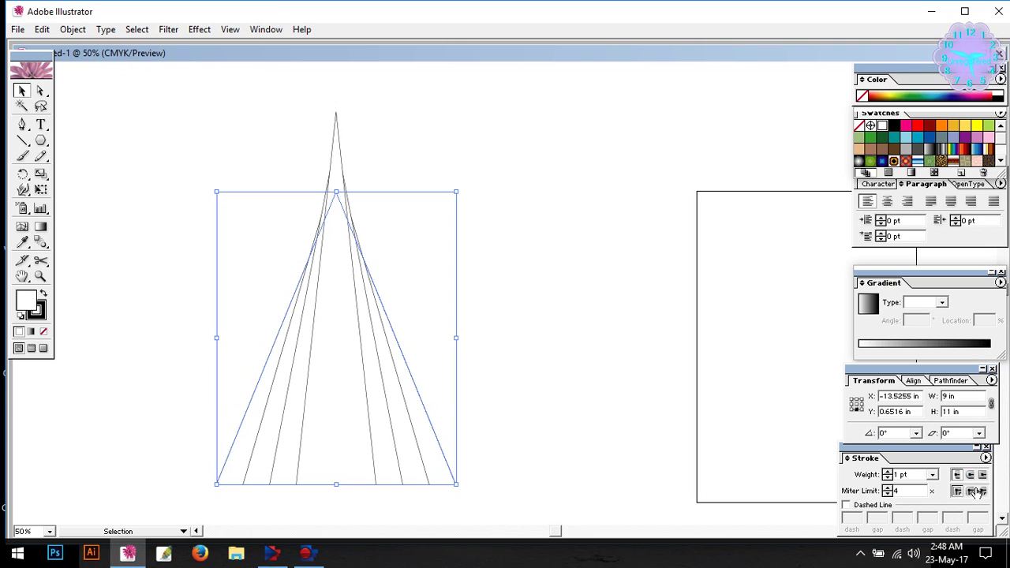
Duplicate the 9 in wide triangle in place and size the copy 11 in wide and 10 in high
double_click(944, 395)
text(11)
click(949, 412)
drag(951, 412, 937, 412)
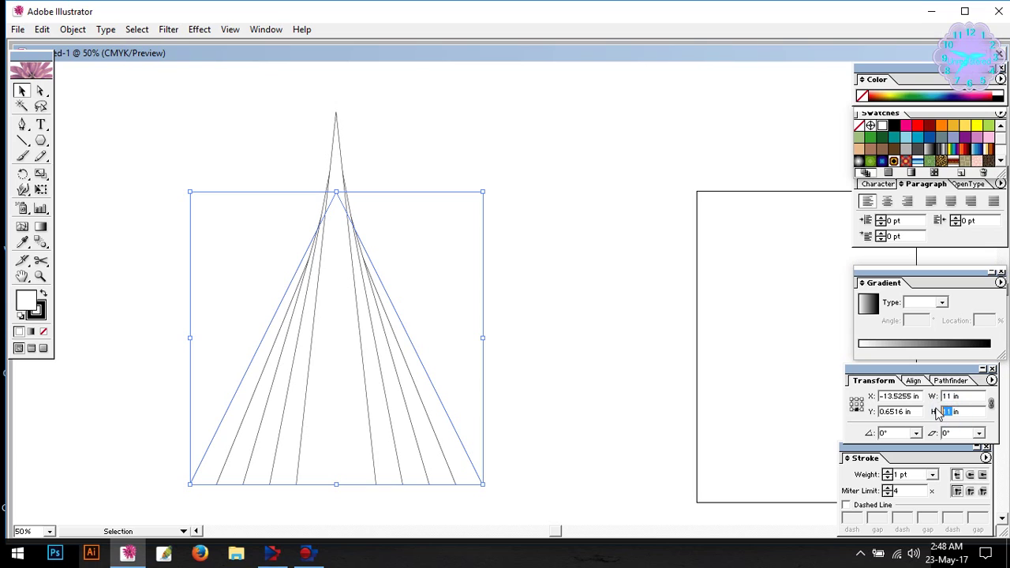
text(10)
key(Return)
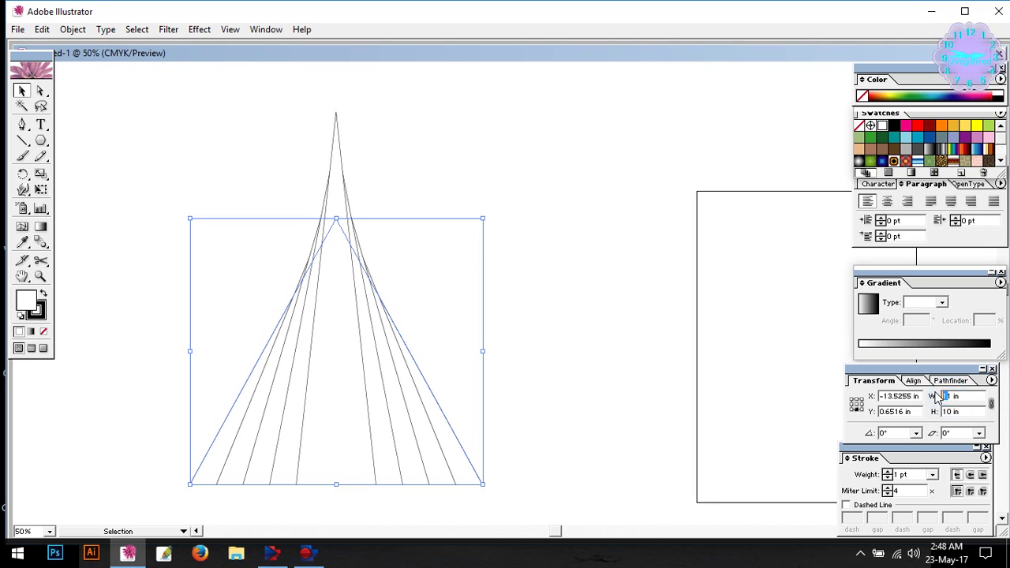
Duplicate the 11 in wide triangle in place and size the copy 13 in wide and 9 in high
drag(952, 396, 935, 399)
text(13)
drag(955, 411, 949, 411)
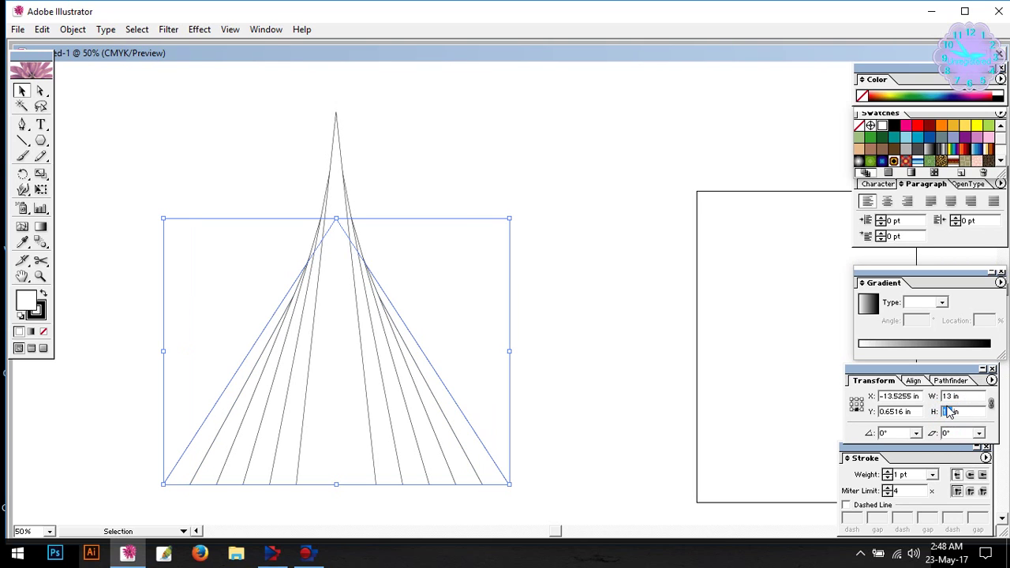
text(9)
key(Return)
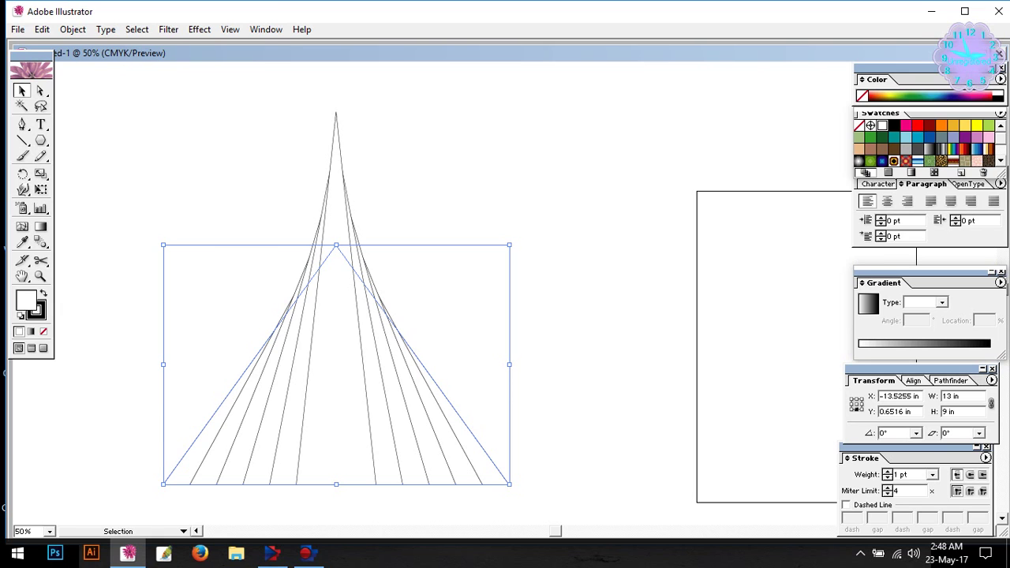
Duplicate the 13 in wide triangle in place and size the copy 15 in wide and 8 in high
key(ctrl+plus)
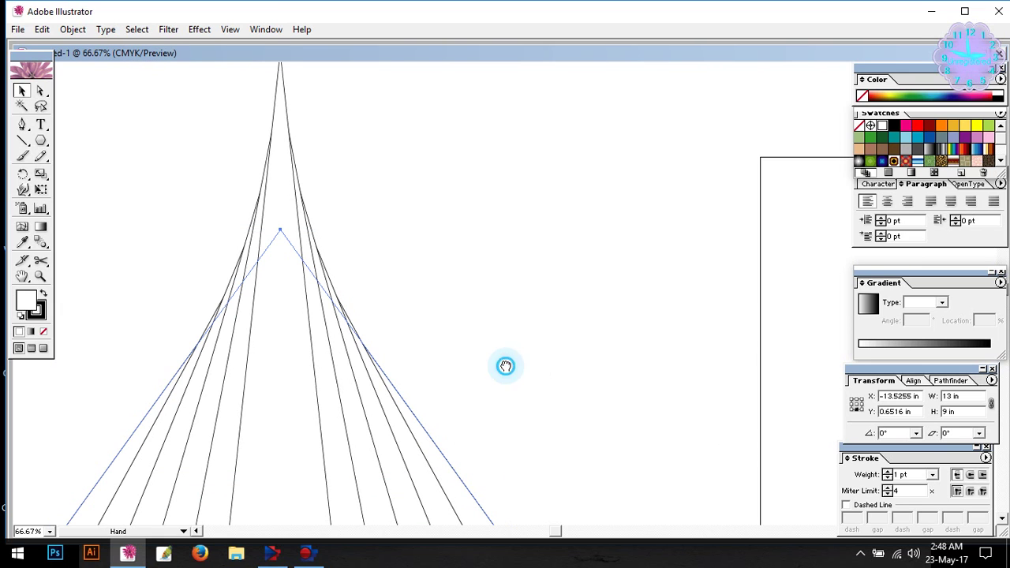
drag(507, 365, 659, 225)
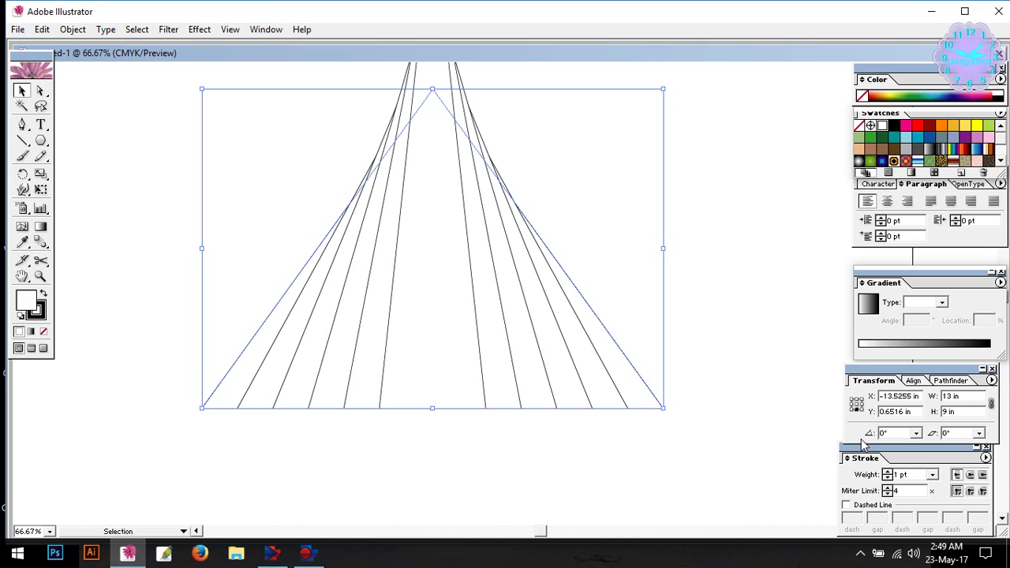
click(949, 395)
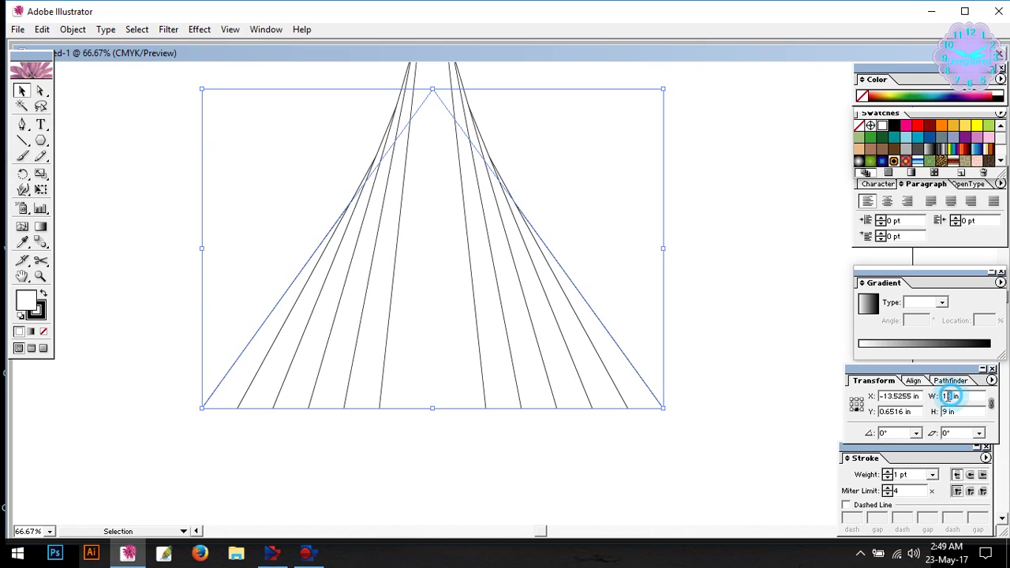
double_click(949, 396)
text(15)
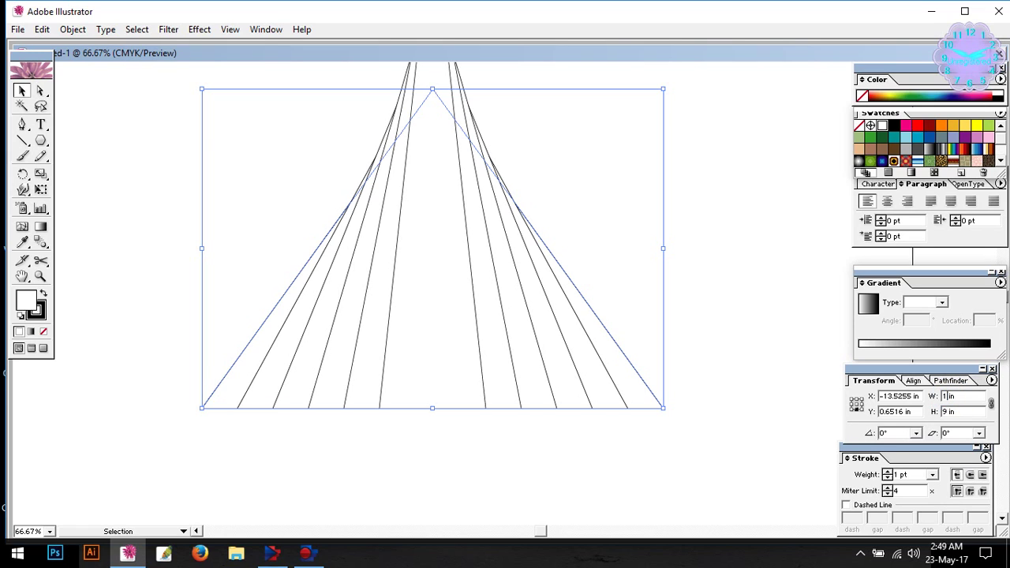
double_click(945, 411)
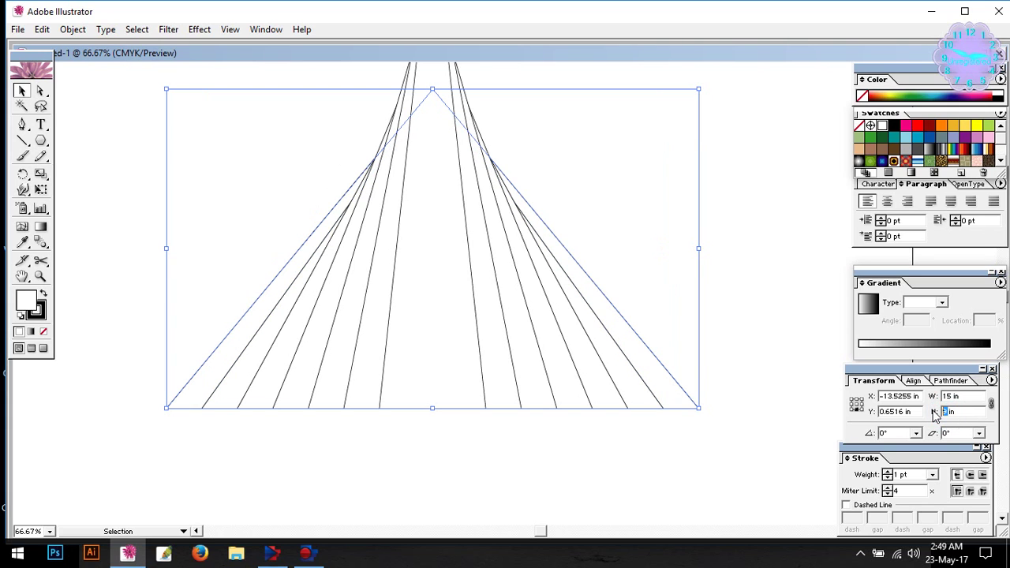
text(8)
key(Return)
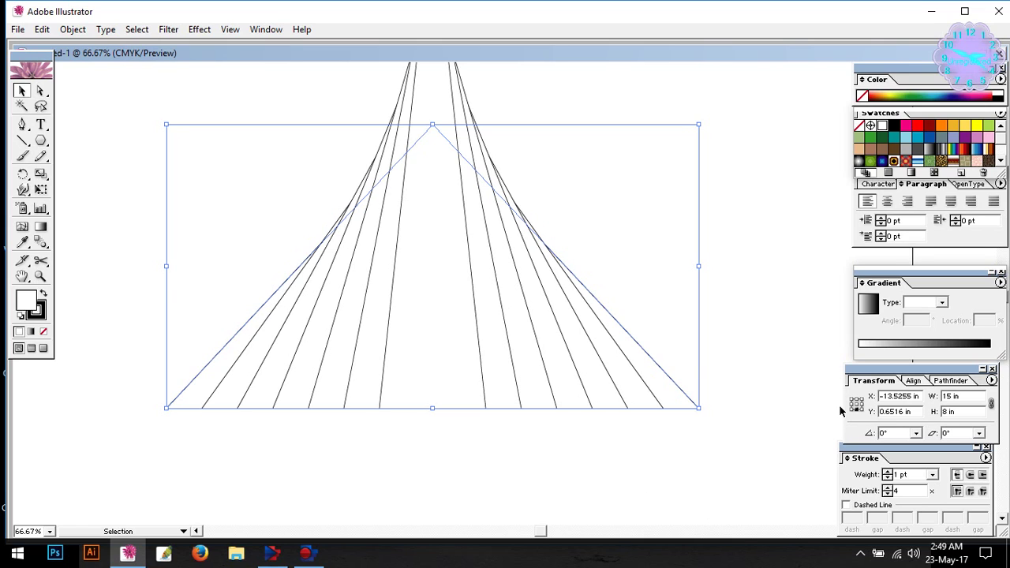
Duplicate the 15 in wide triangle in place and size the copy 17 in wide and 7 in high
double_click(951, 396)
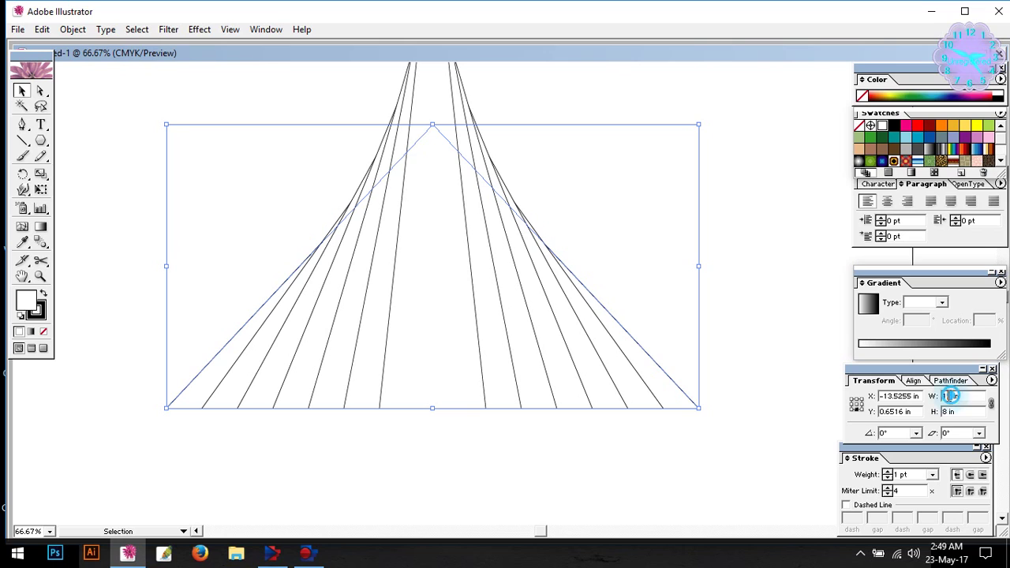
text(17)
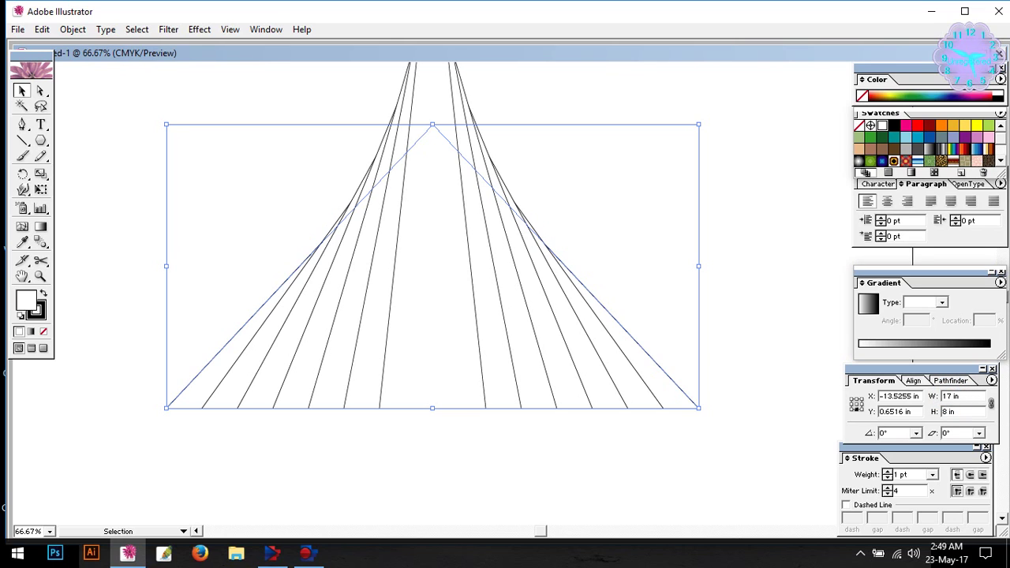
double_click(946, 410)
text(7)
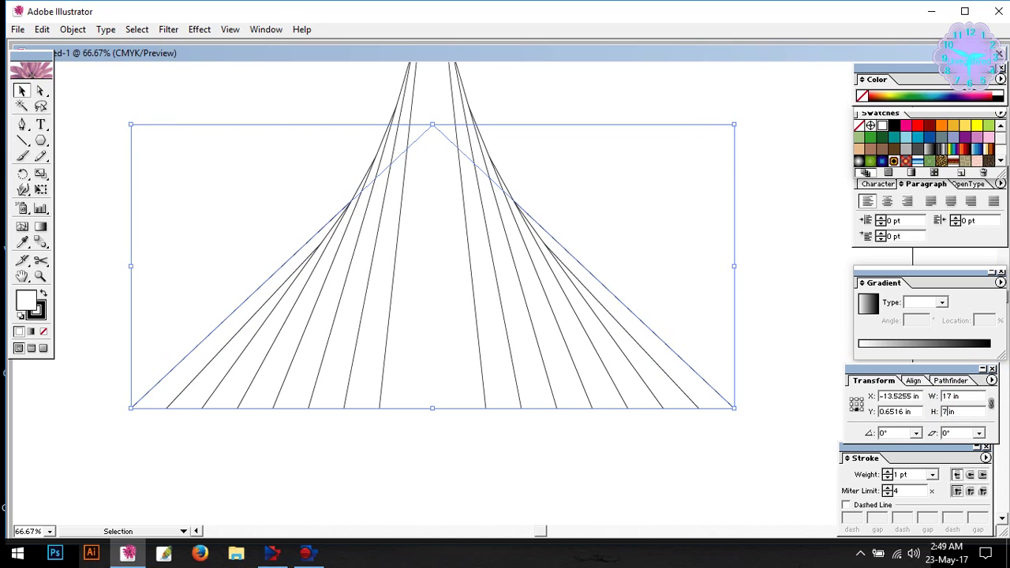
key(Return)
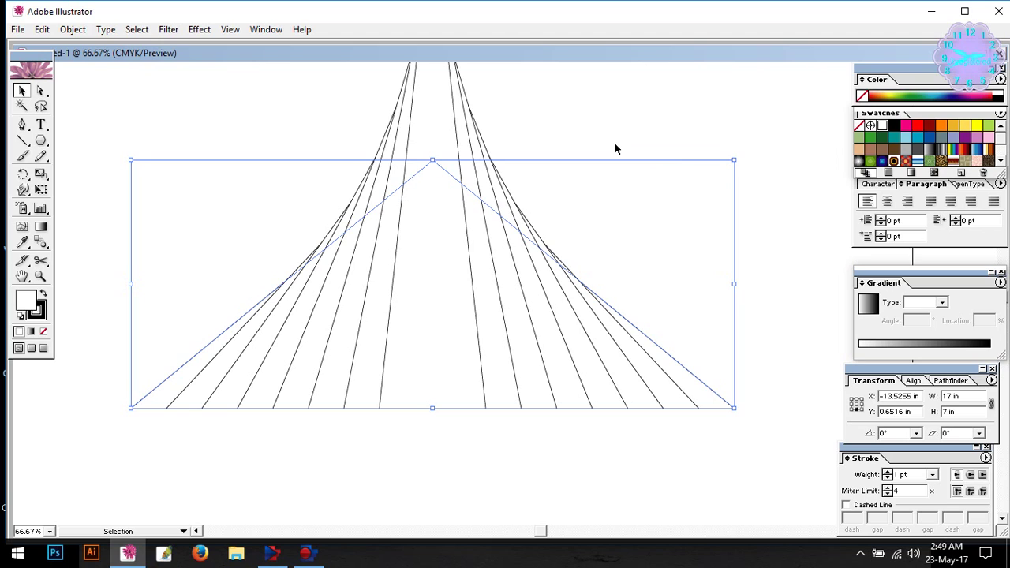
Select all the stacked triangles and apply a uniform 100% Scale with Scale Strokes & Effects enabled
key(ctrl+minus)
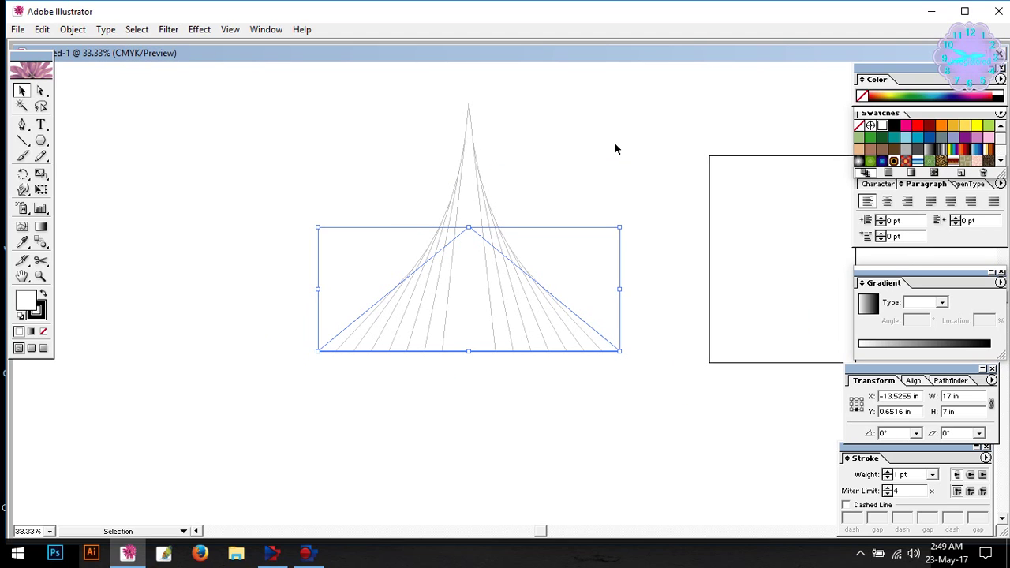
key(ctrl+plus)
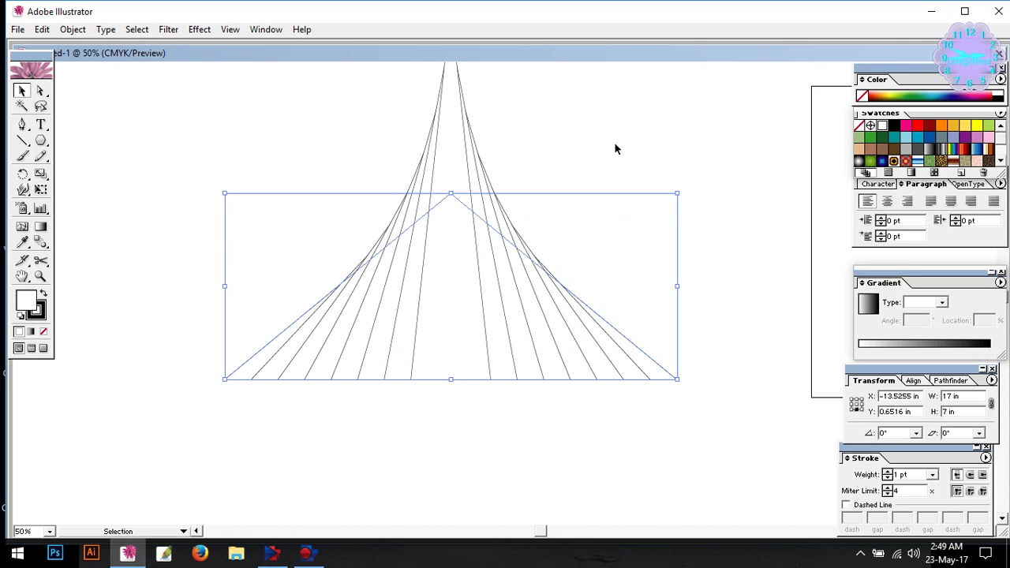
drag(611, 144, 607, 225)
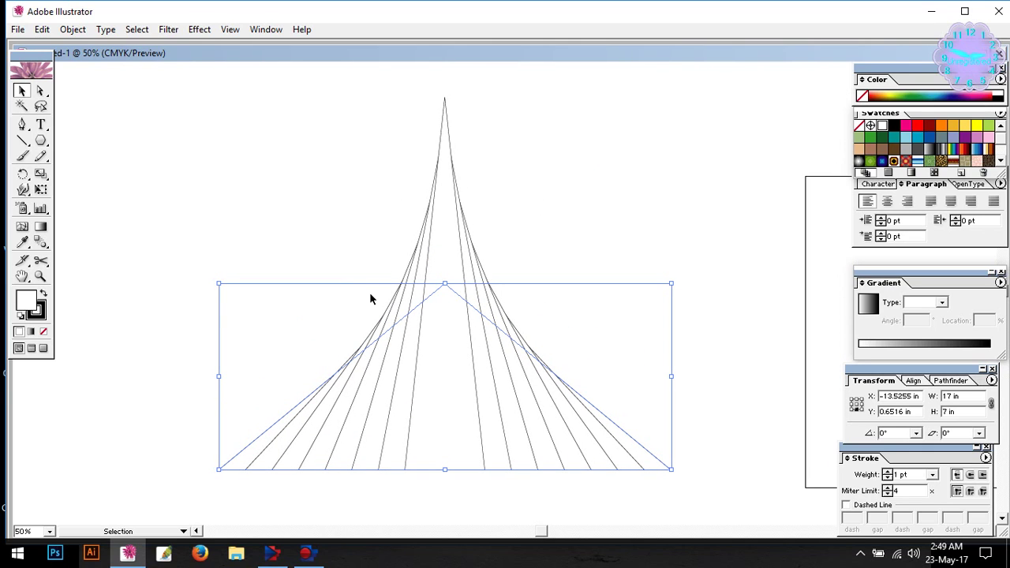
click(266, 192)
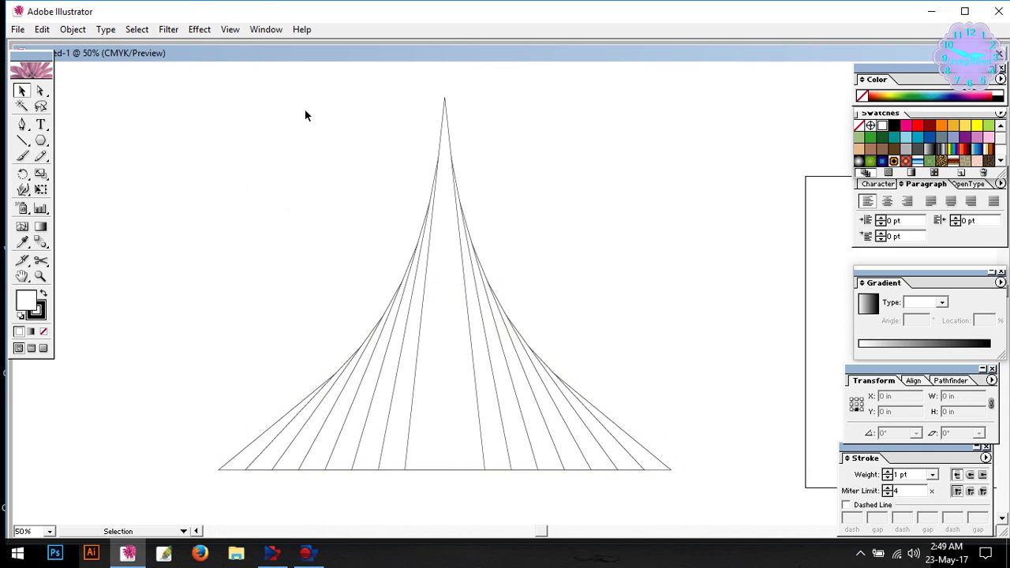
drag(305, 110, 651, 489)
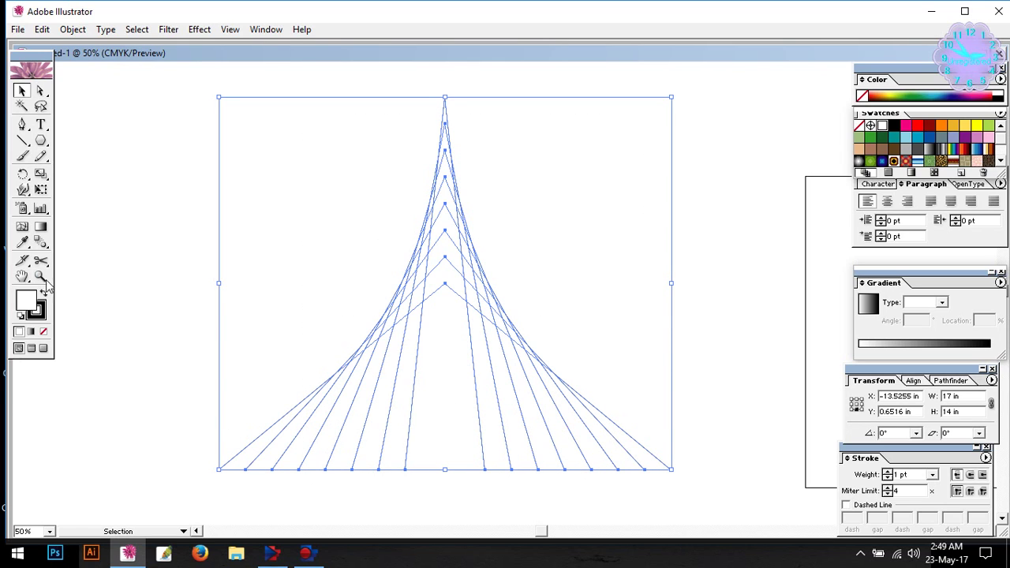
double_click(41, 176)
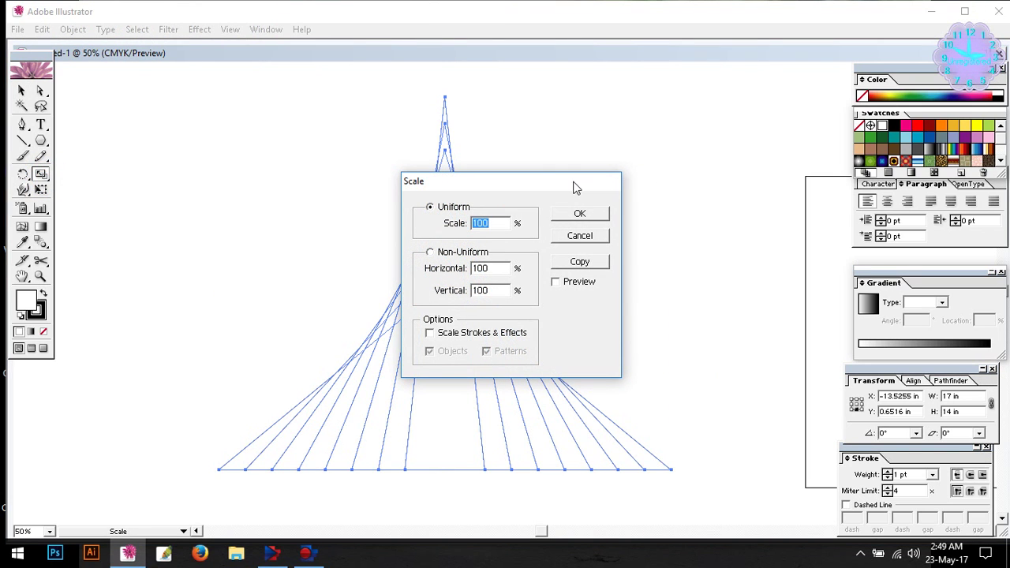
click(431, 334)
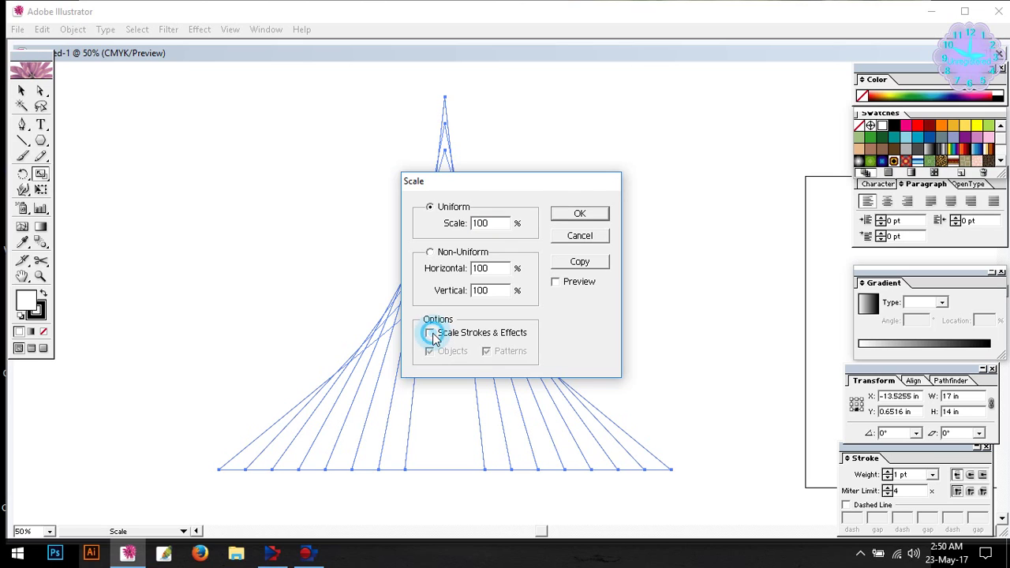
click(431, 334)
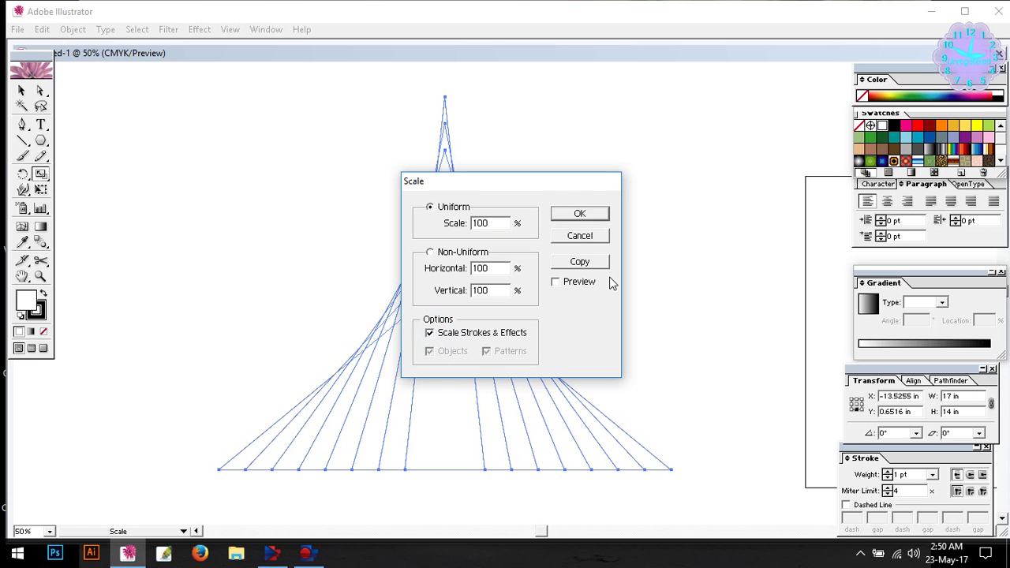
click(580, 216)
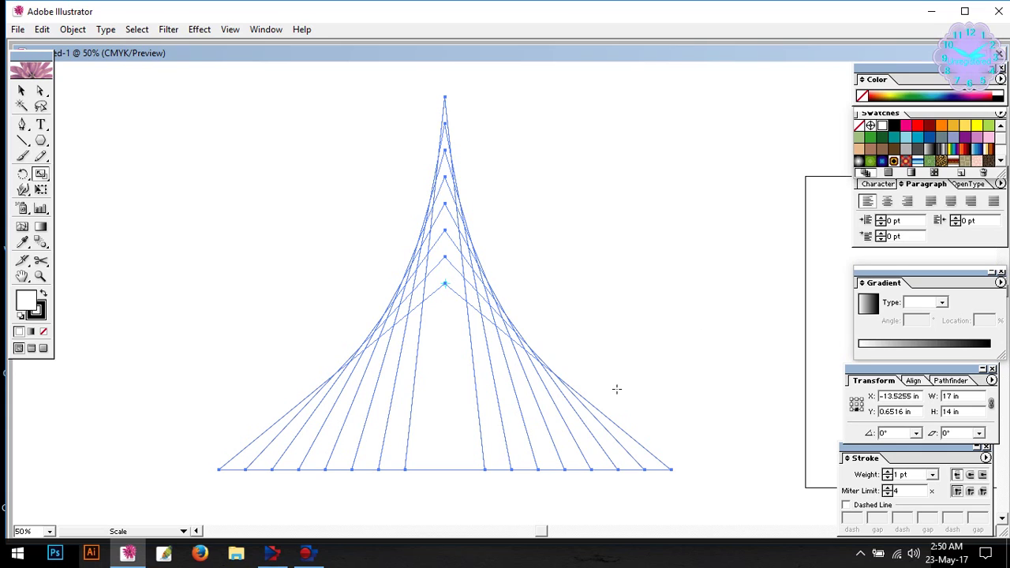
Select all the stacked triangles again, group them and deselect the group
click(22, 91)
click(174, 167)
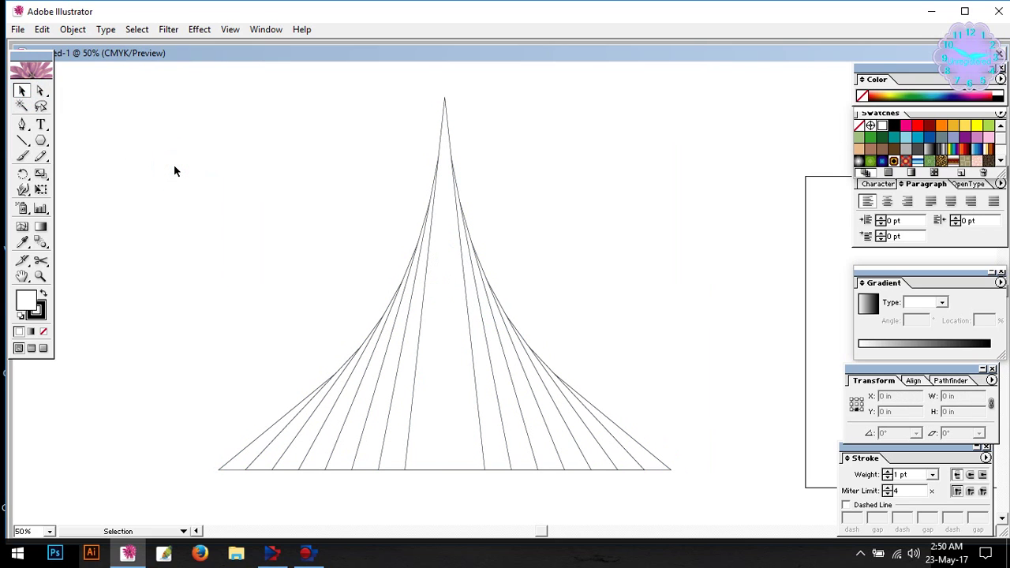
drag(306, 119, 659, 507)
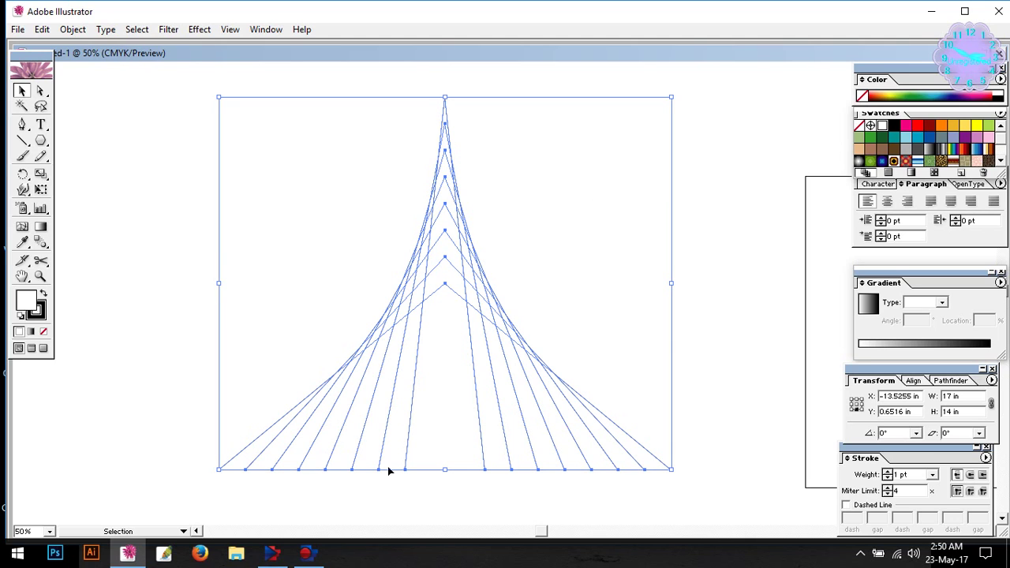
click(73, 30)
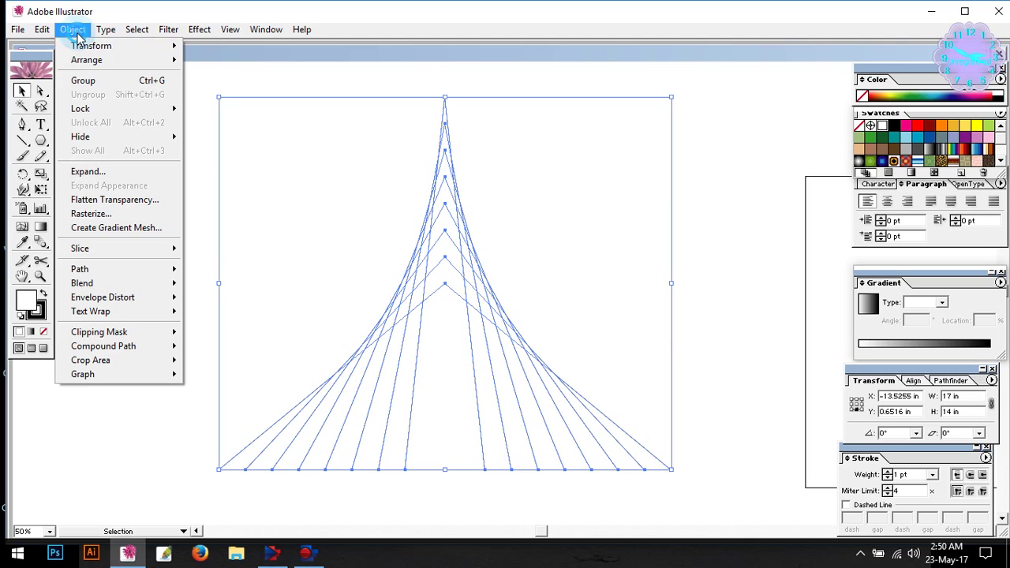
click(113, 80)
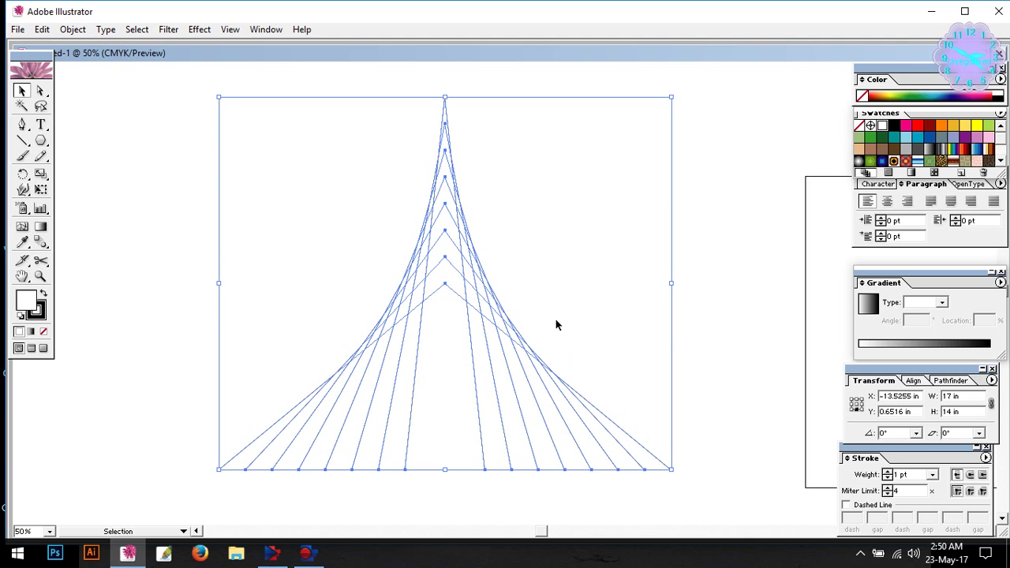
click(702, 306)
Fill the triangle group with a white-to-black gradient of the Radial type
drag(242, 142, 621, 436)
click(916, 346)
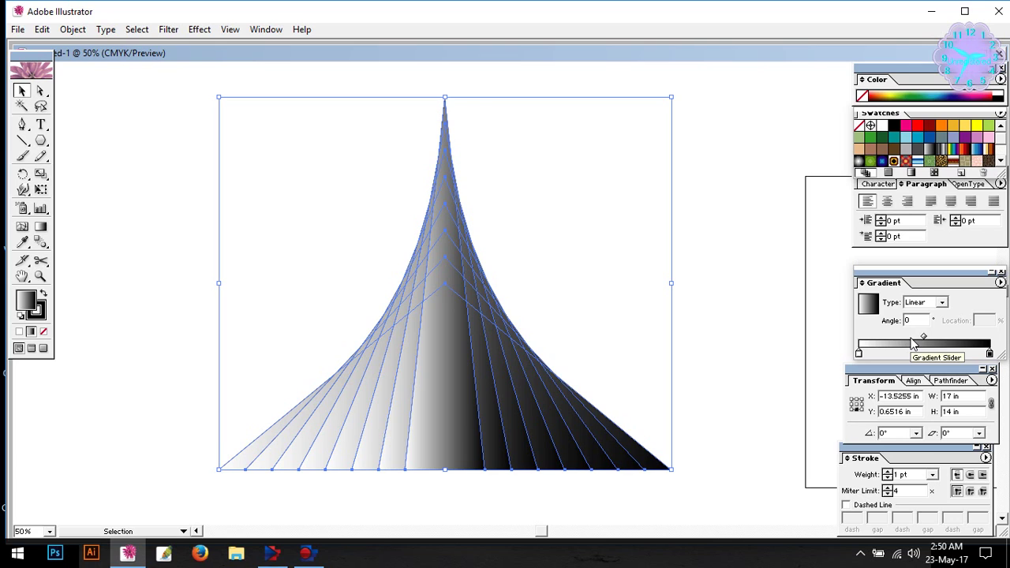
click(943, 303)
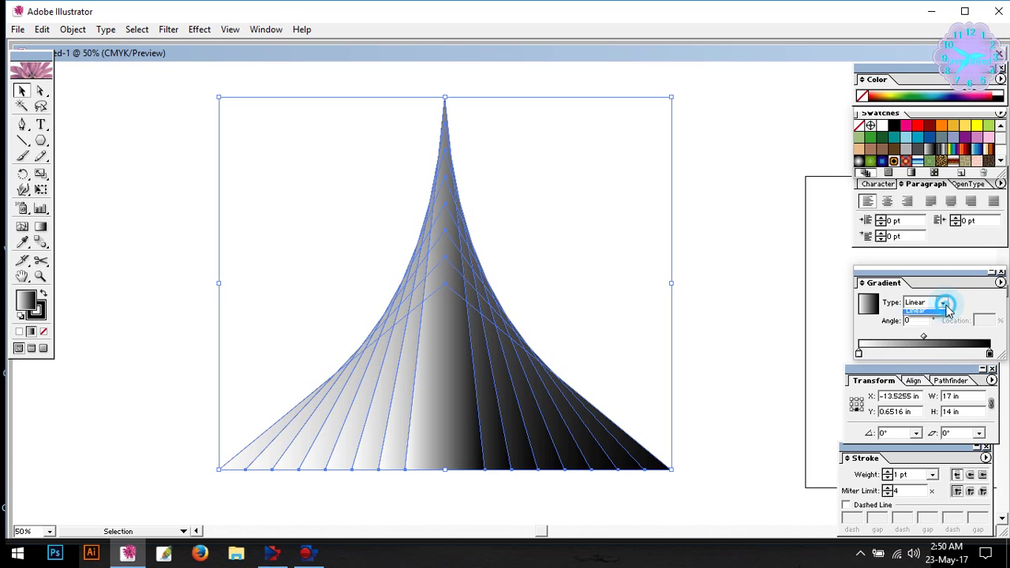
click(915, 319)
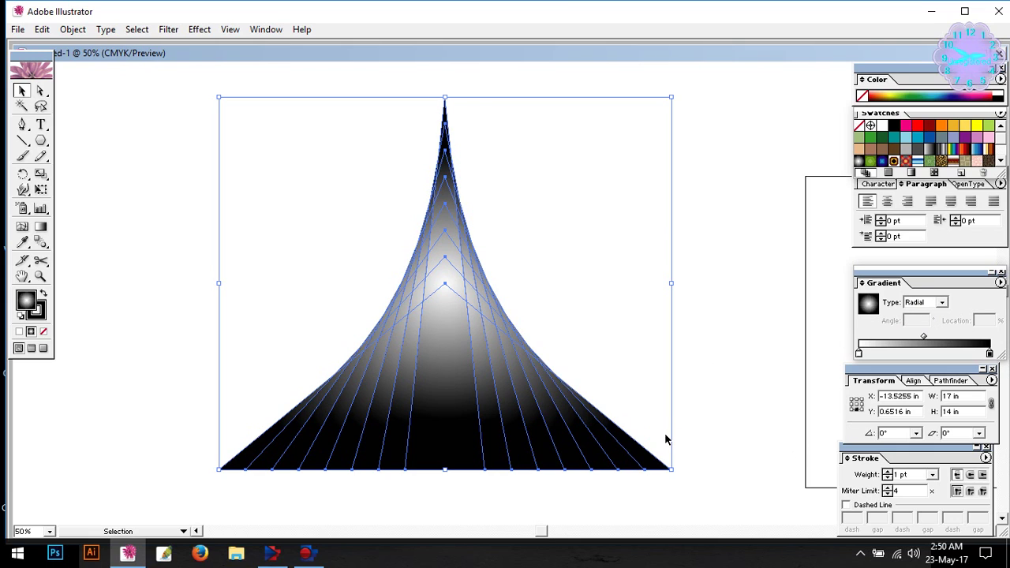
Give the triangle group a magenta stroke with a weight of 1 pt
click(36, 309)
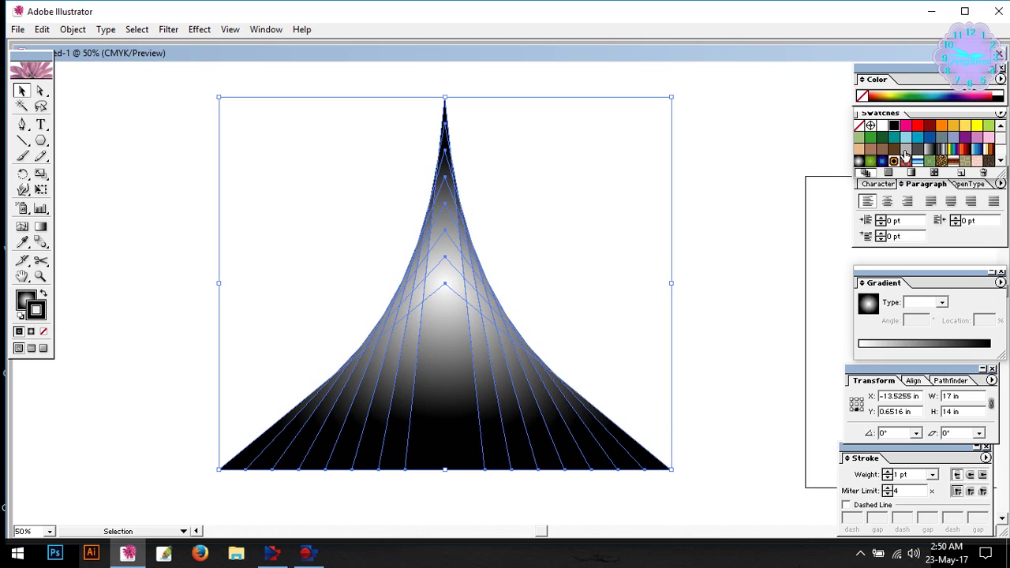
click(905, 126)
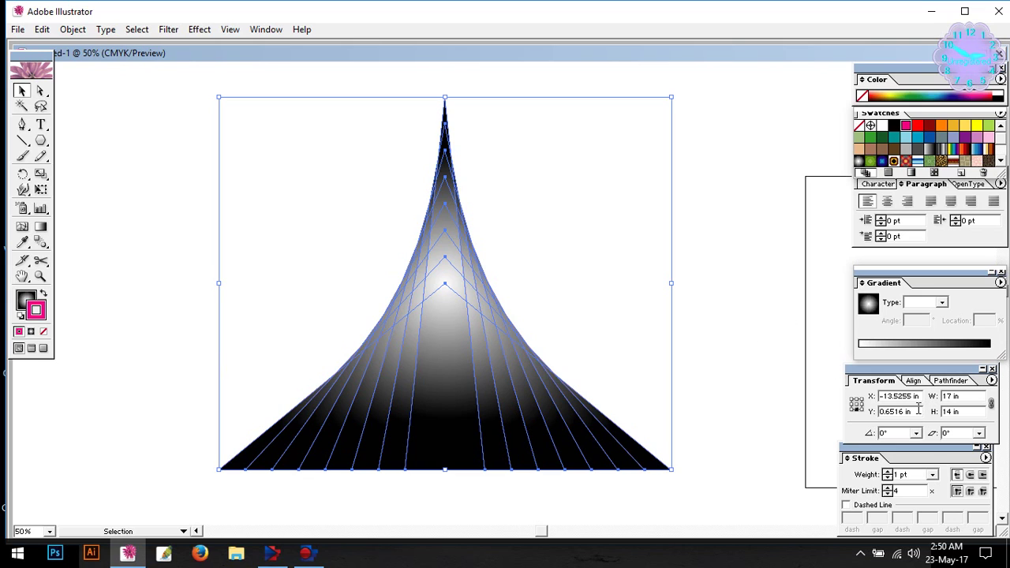
click(932, 475)
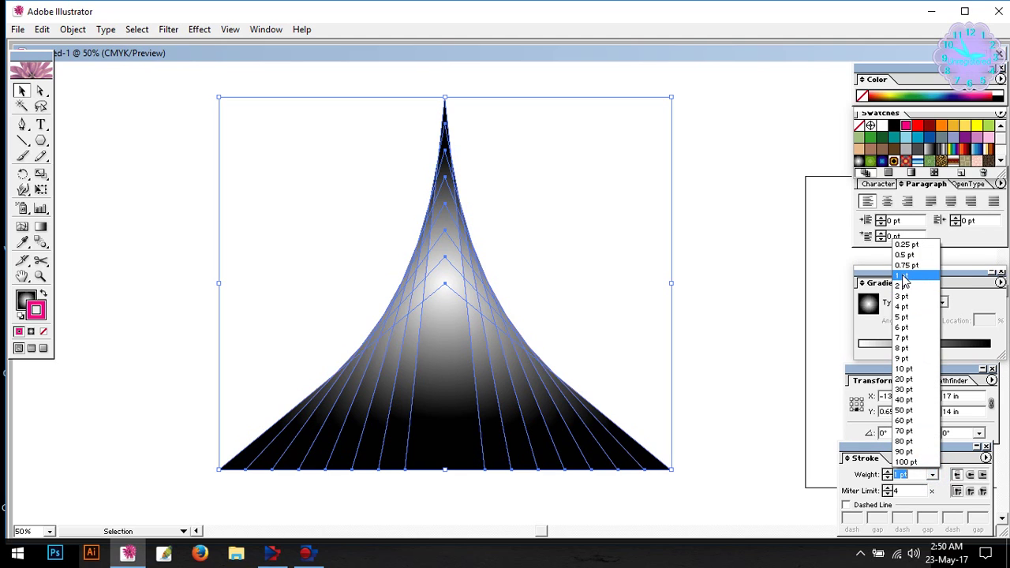
click(901, 275)
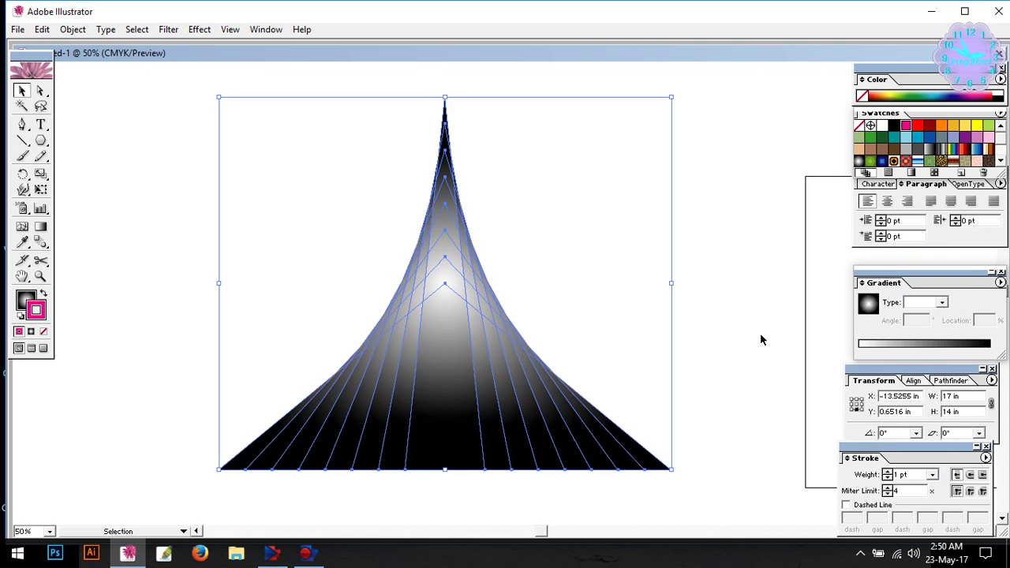
Add a middle color stop at 50% to the group's radial gradient fill and select the stop at 0%
click(26, 298)
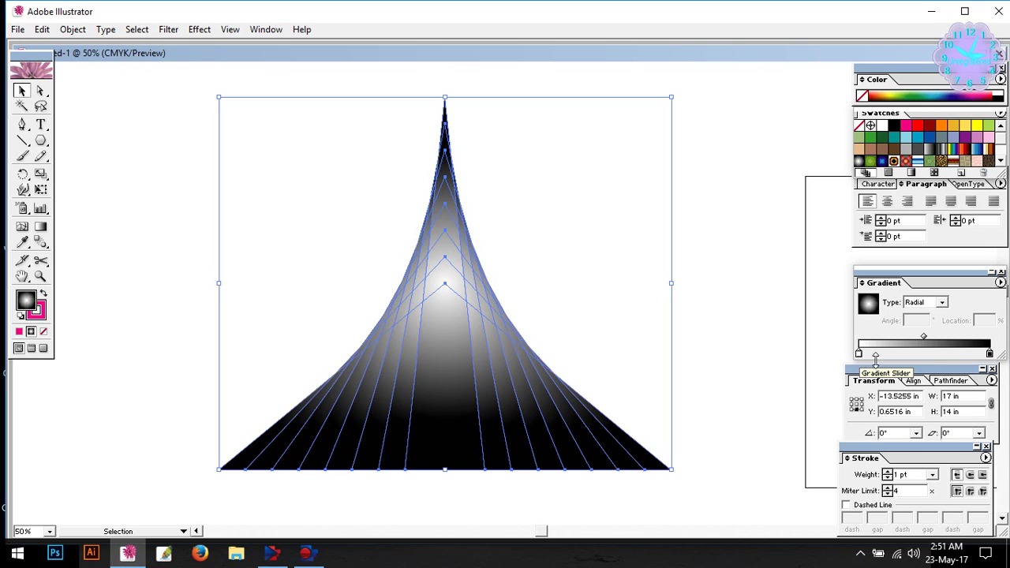
click(925, 353)
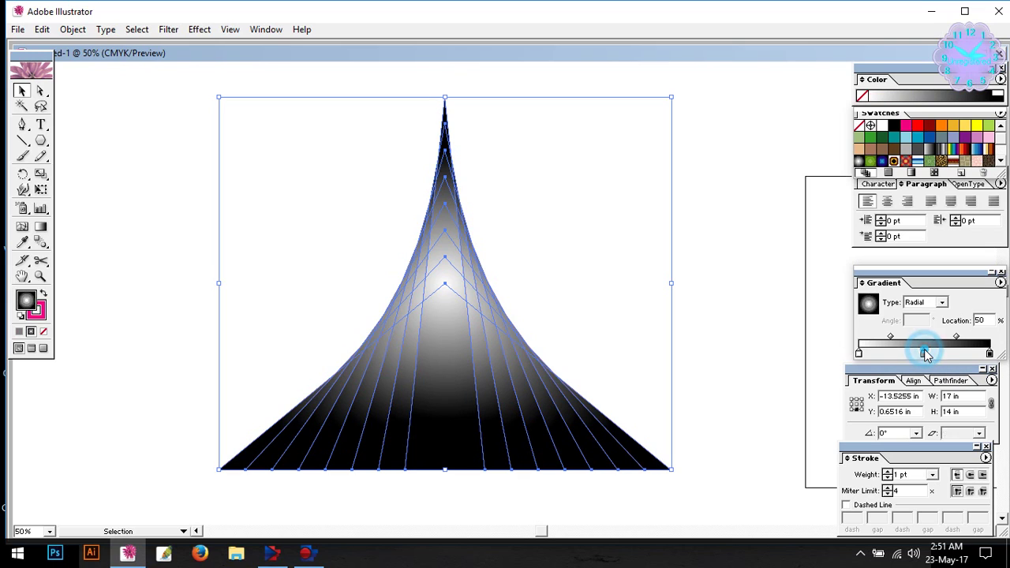
click(860, 353)
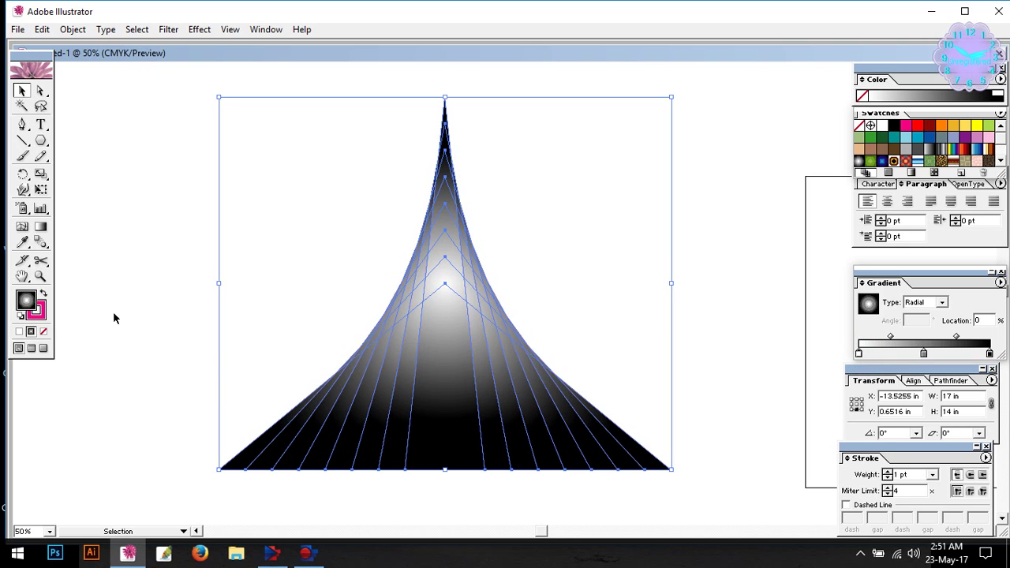
Color the 0% stop of the triangle group's radial gradient blue, 47BBD6
double_click(27, 306)
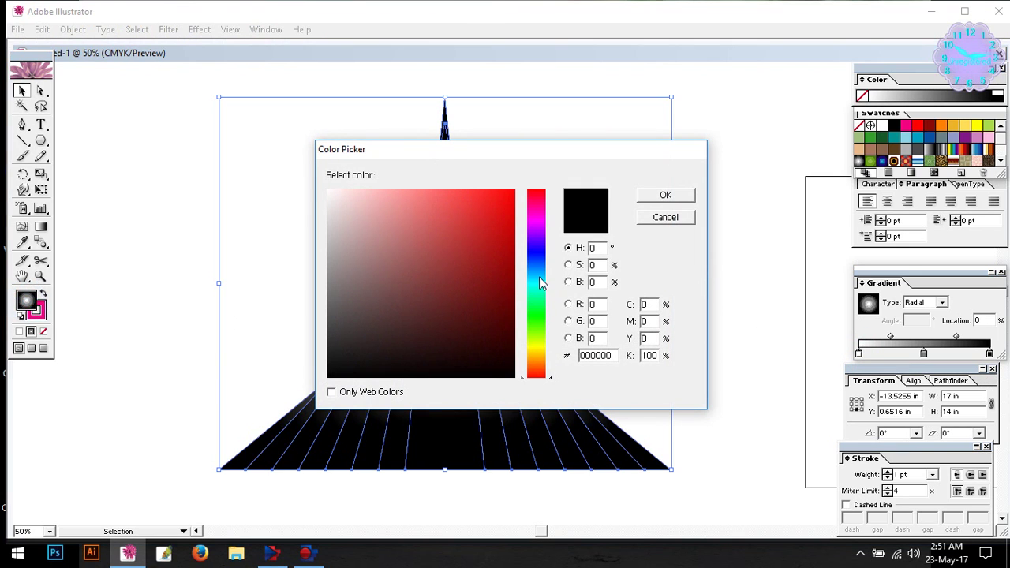
click(541, 280)
click(441, 229)
click(453, 219)
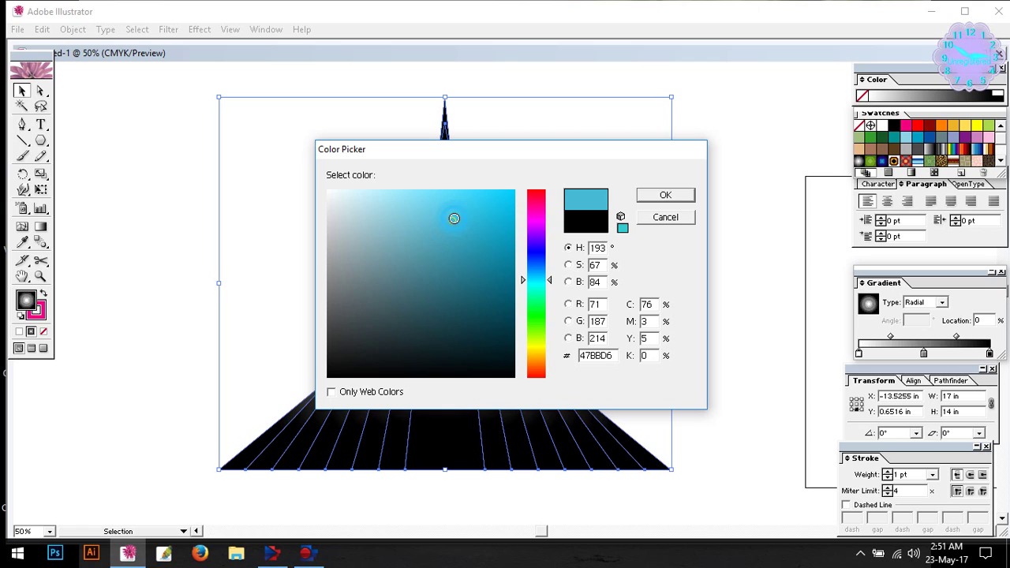
click(665, 195)
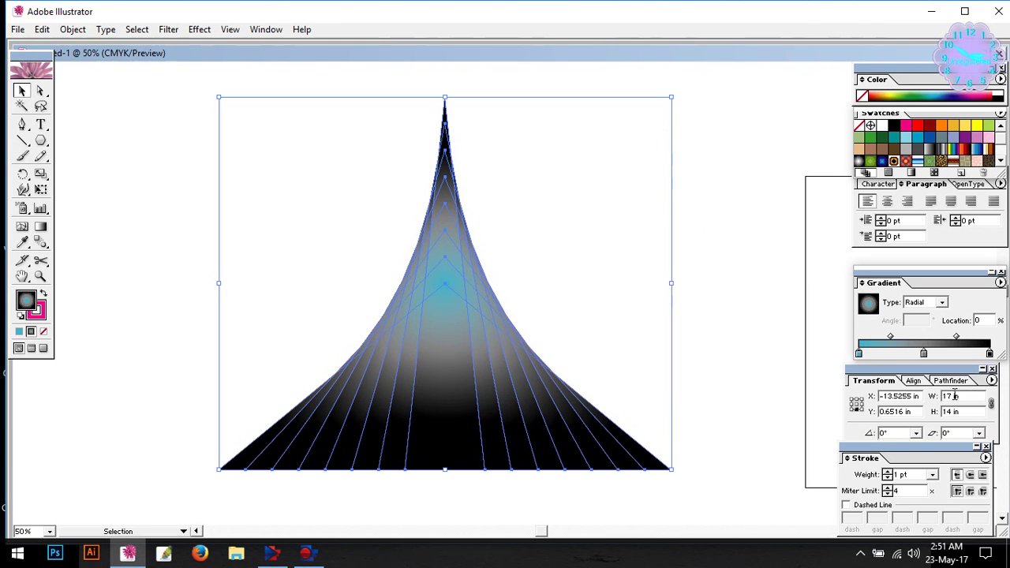
Color the middle stop at 50% of the radial gradient white
click(923, 354)
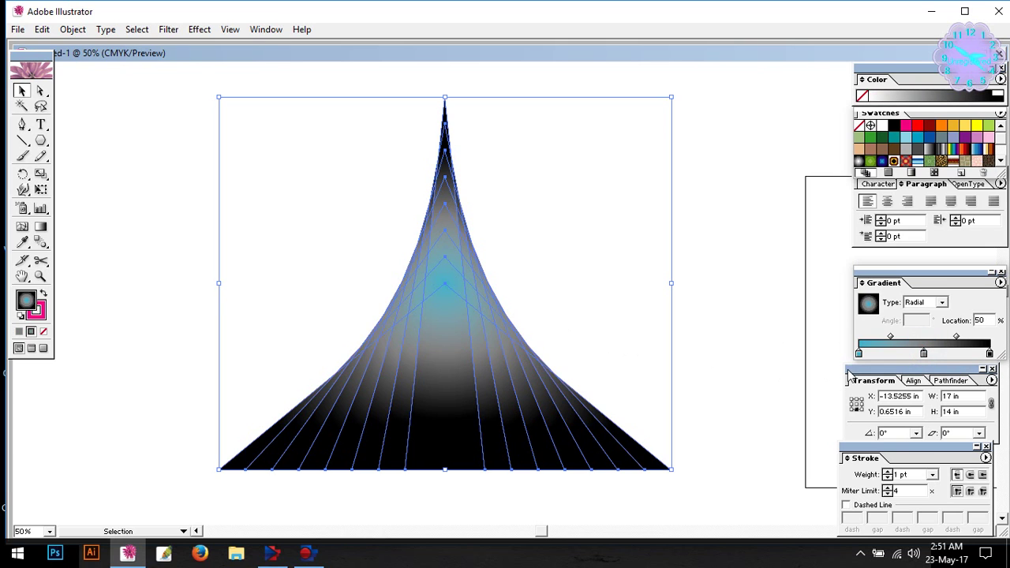
double_click(29, 302)
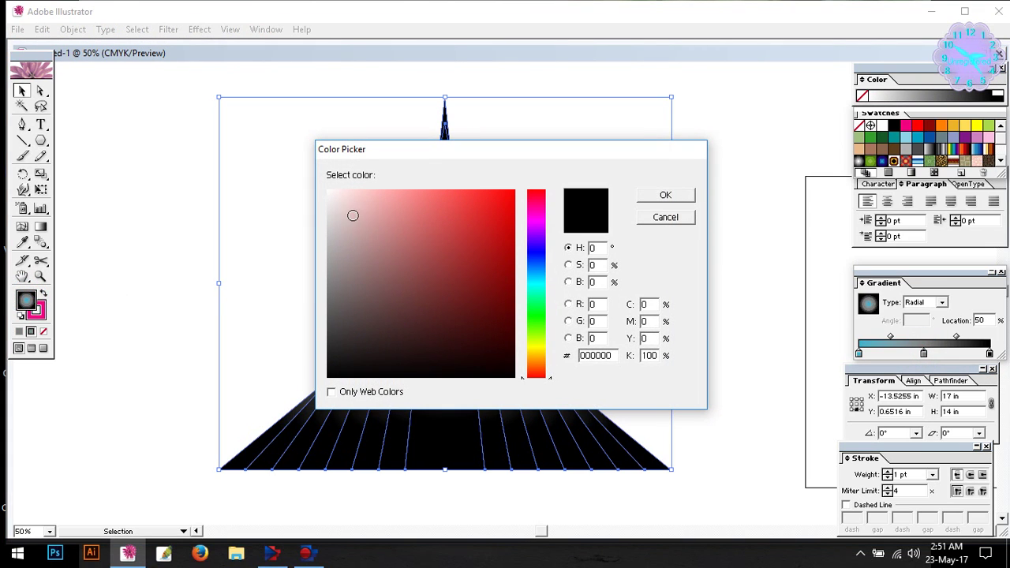
click(333, 195)
click(665, 195)
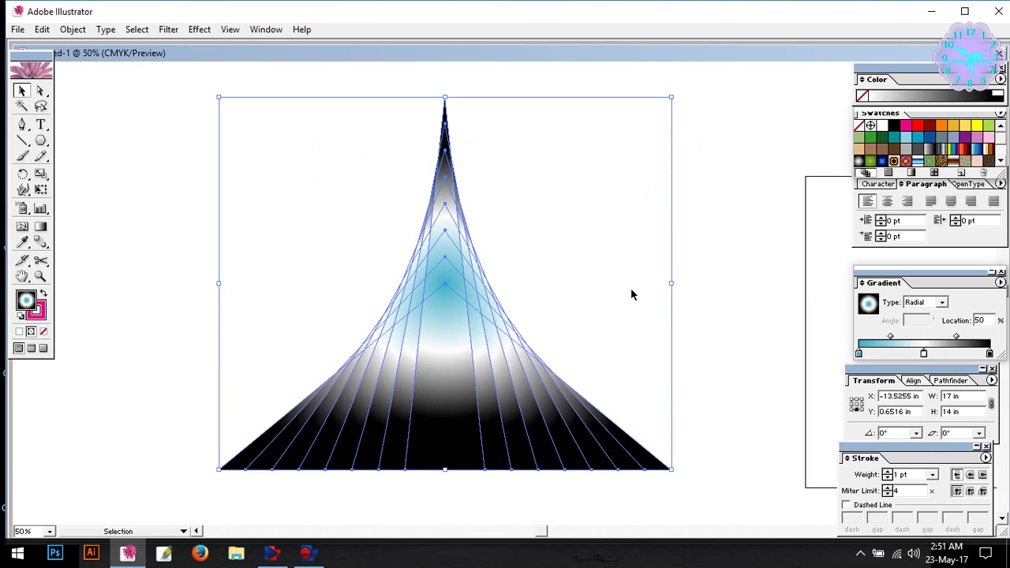
Color the 100% stop of the radial gradient light teal, 82CDD1
click(989, 353)
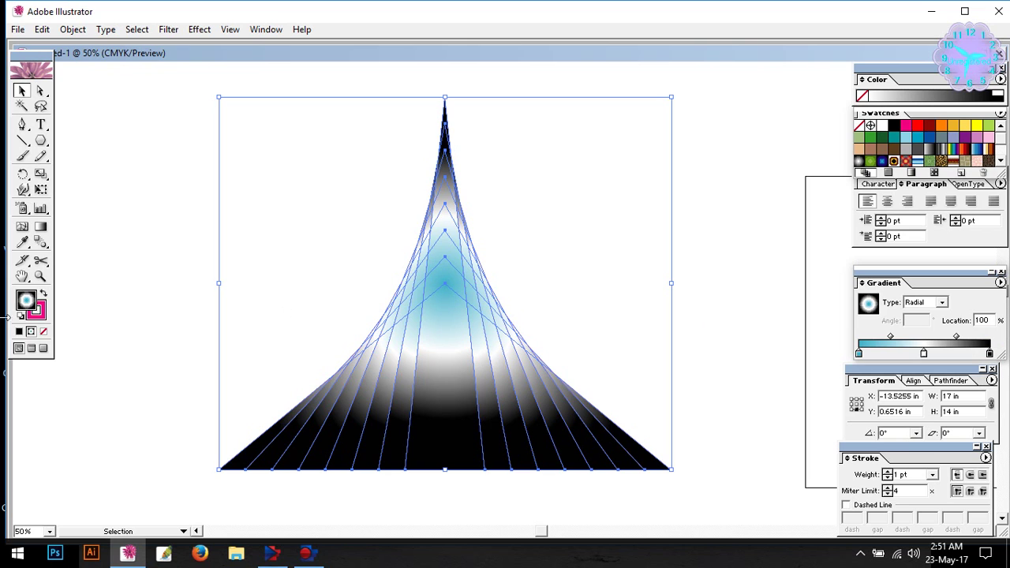
double_click(26, 301)
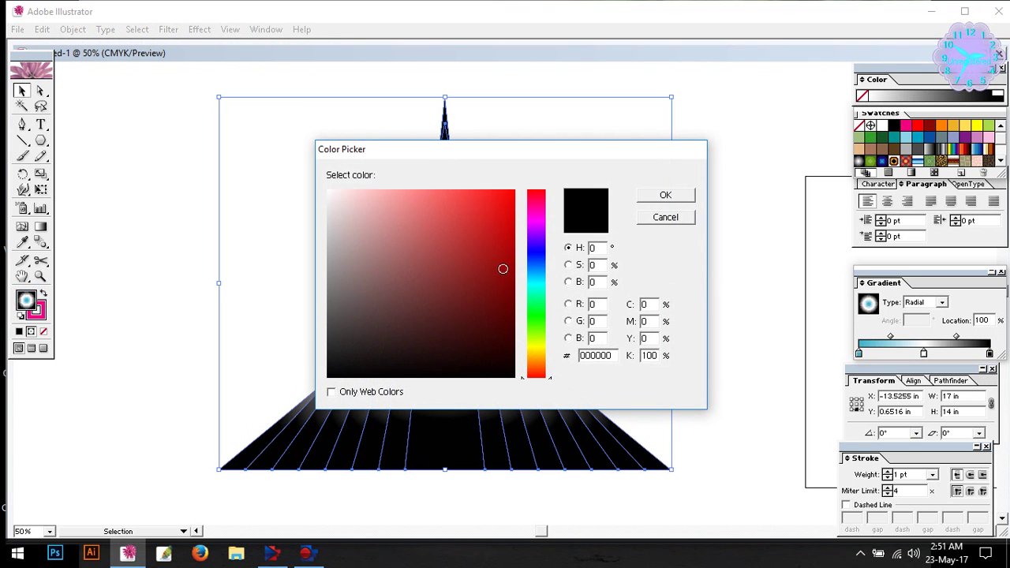
click(536, 283)
click(399, 219)
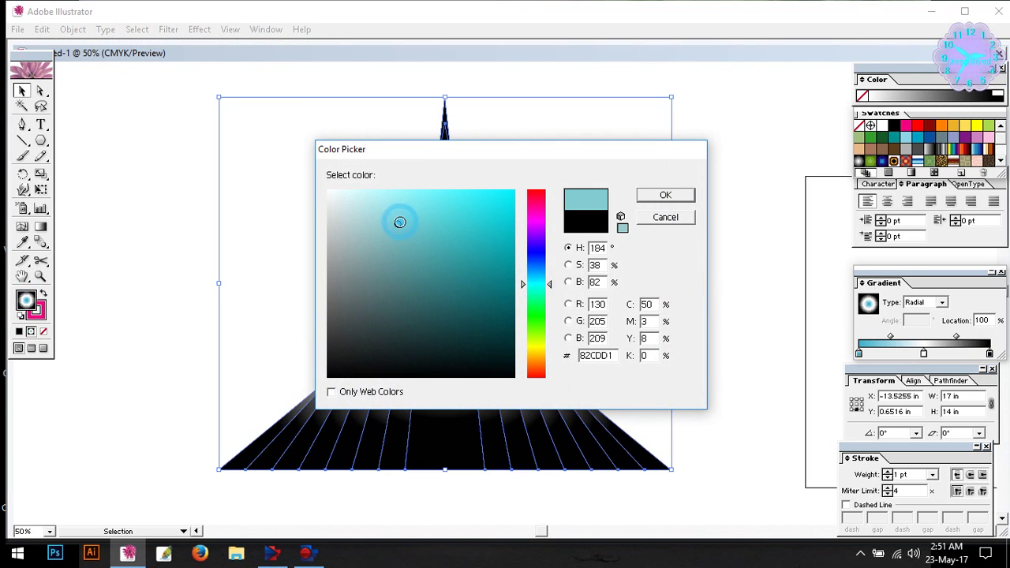
click(665, 195)
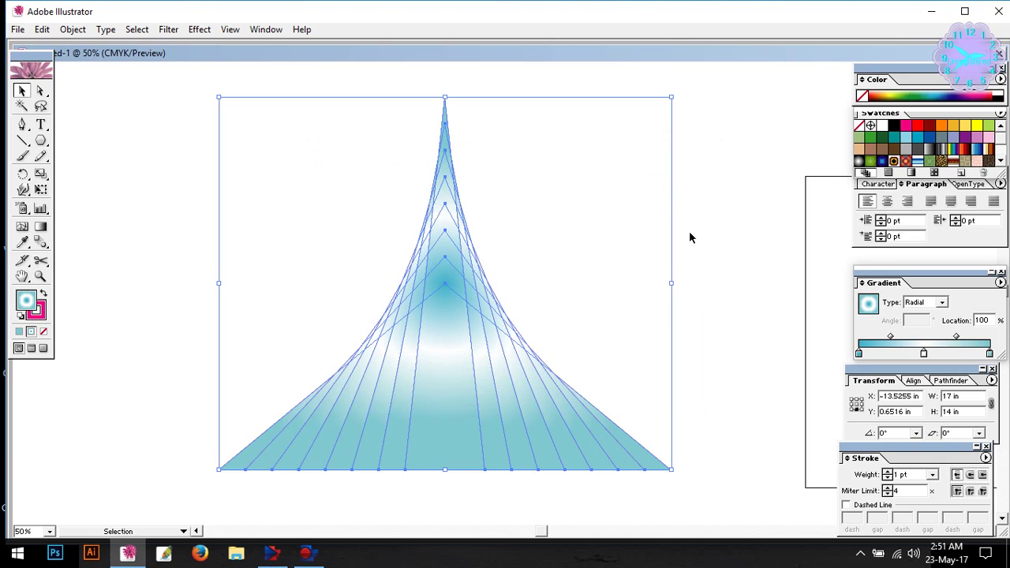
Shift the gradient's middle stop and midpoints, placing the first midpoint at about 60.71%, and deselect the triangle group
click(892, 337)
drag(891, 337, 936, 337)
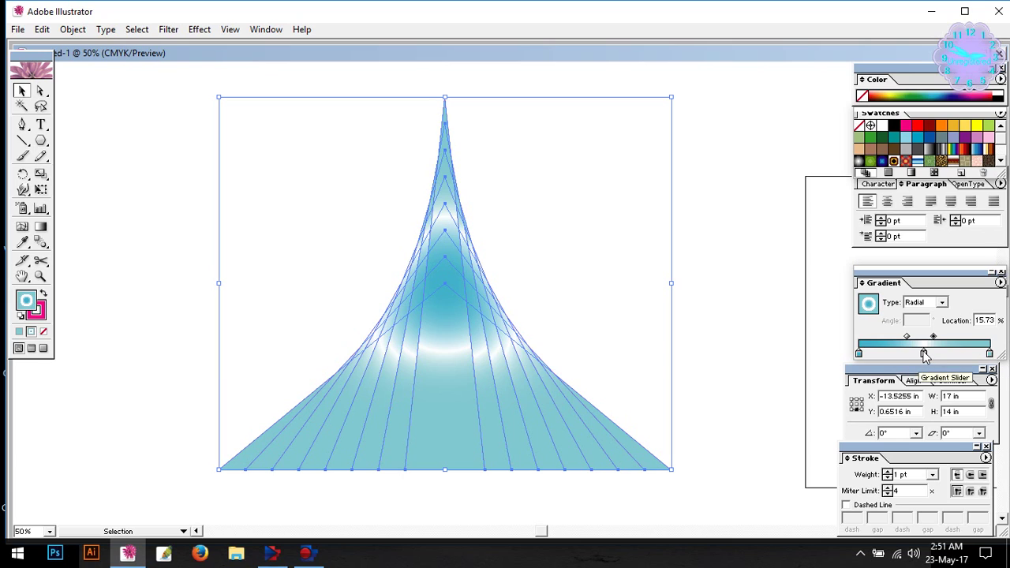
drag(926, 354, 896, 337)
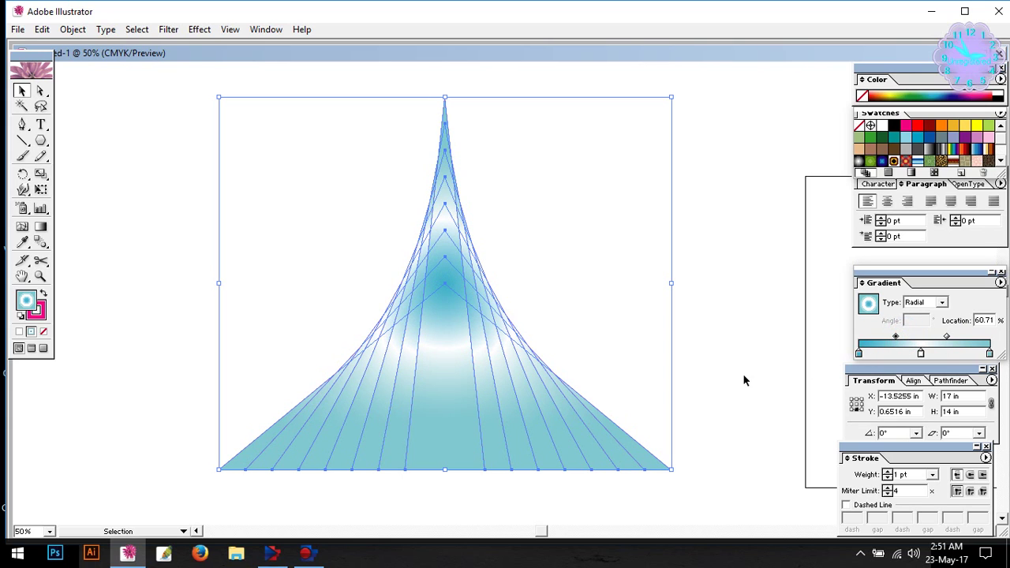
click(620, 261)
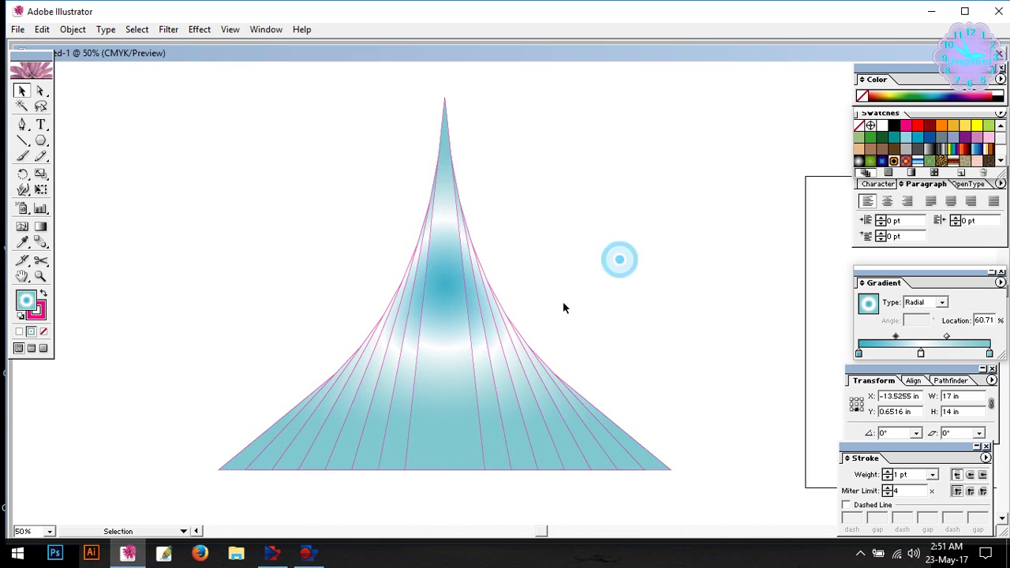
Set the triangle group's magenta stroke weight to 3 pt and deselect the group
click(372, 264)
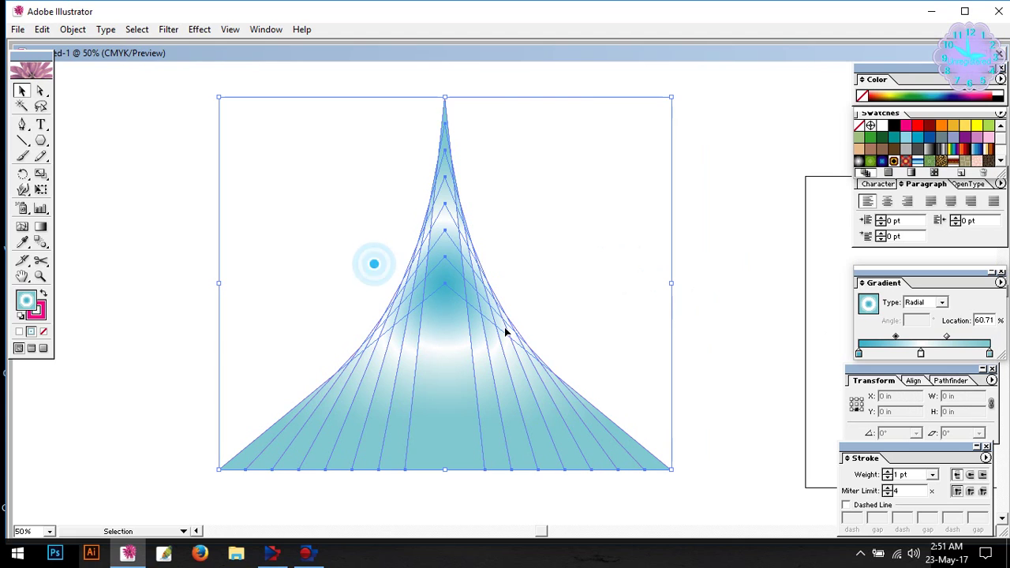
click(43, 315)
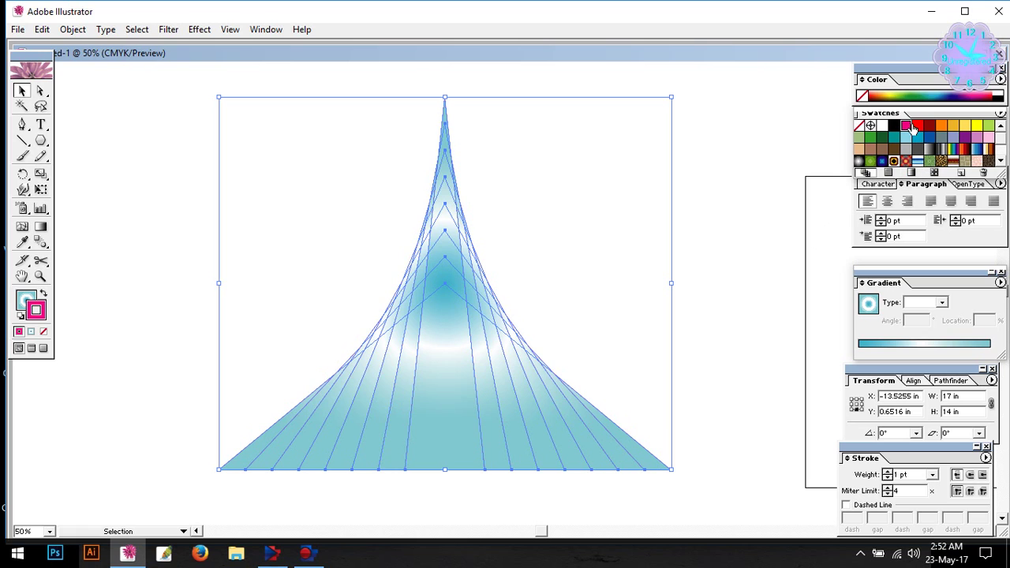
click(521, 228)
click(471, 290)
click(932, 474)
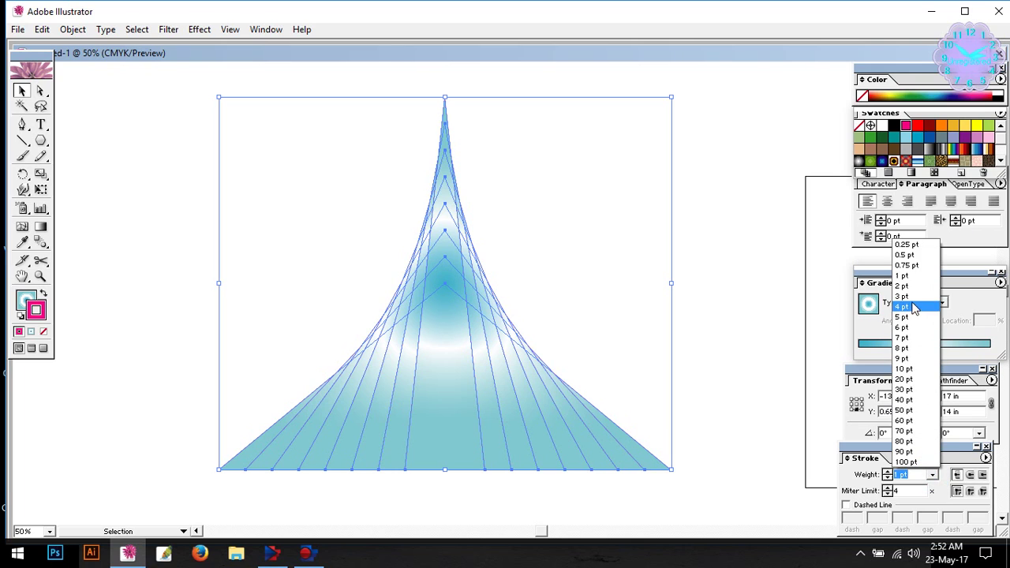
click(899, 297)
click(726, 331)
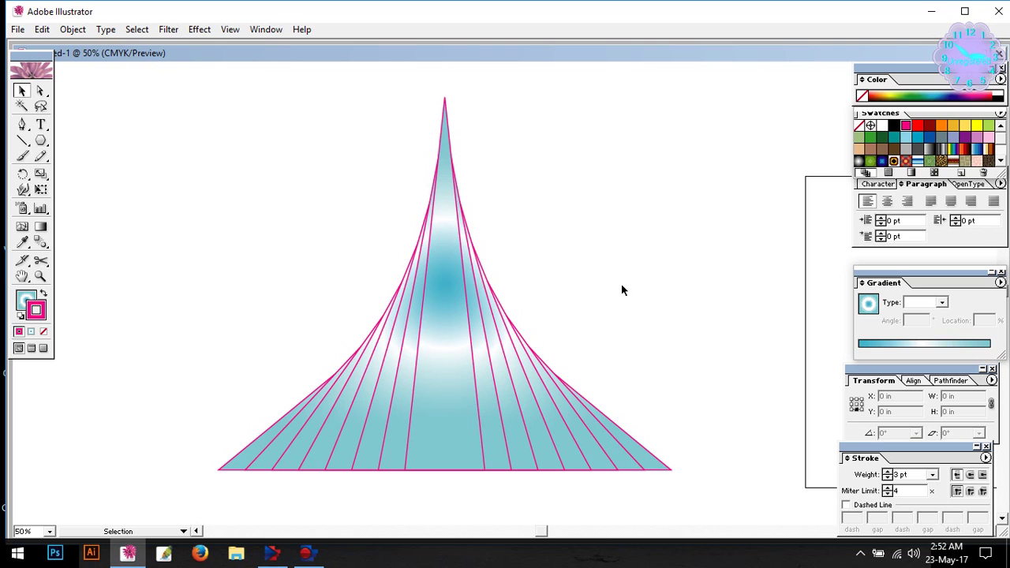
Change the triangle group's gradient fill type to Linear and deselect the group
click(464, 304)
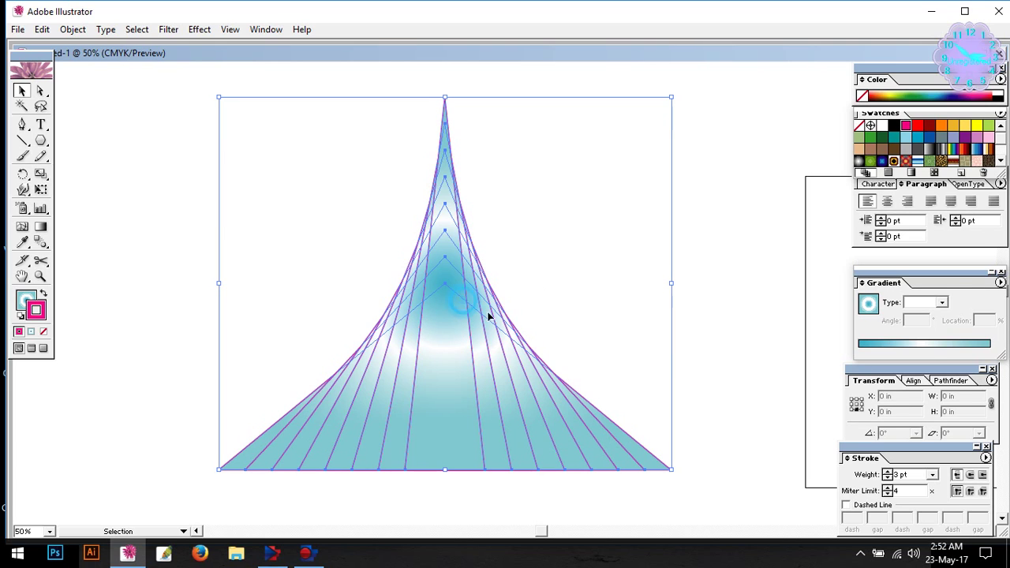
click(941, 302)
click(919, 329)
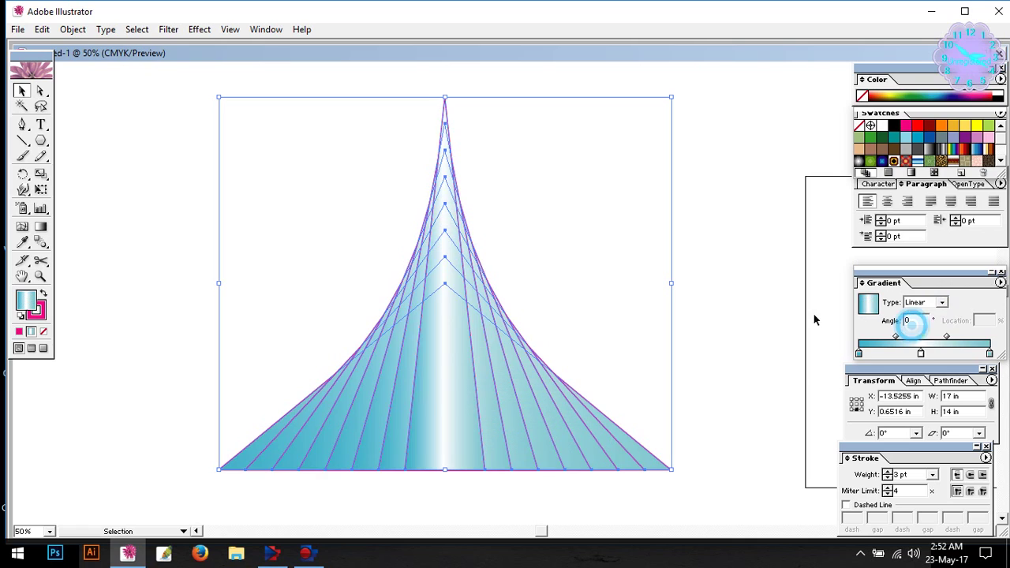
click(655, 304)
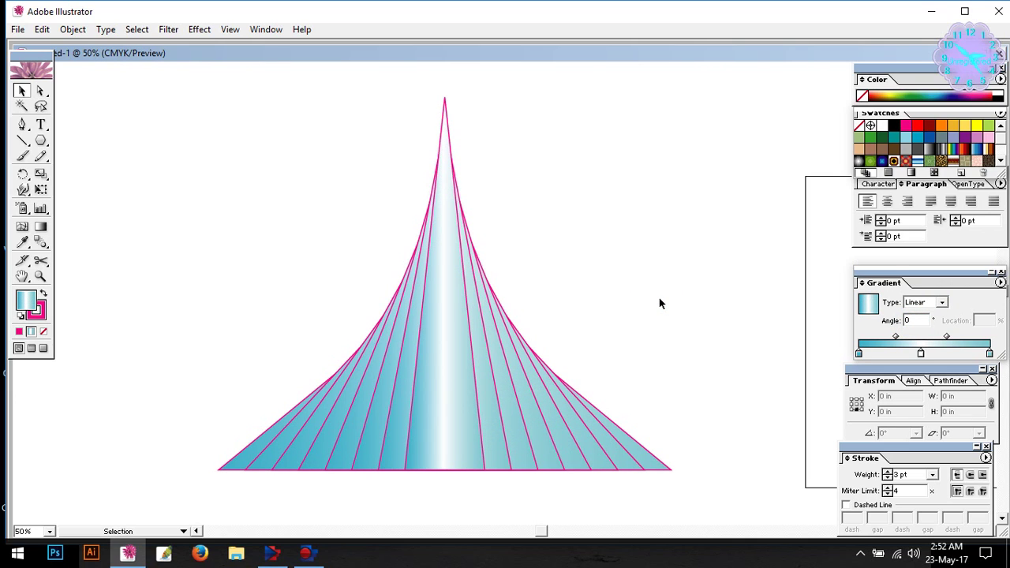
click(660, 301)
Draw a narrow vertical rectangle about 0.96 in wide and 6.56 in high over the lower middle of the triangle group
drag(40, 141, 62, 145)
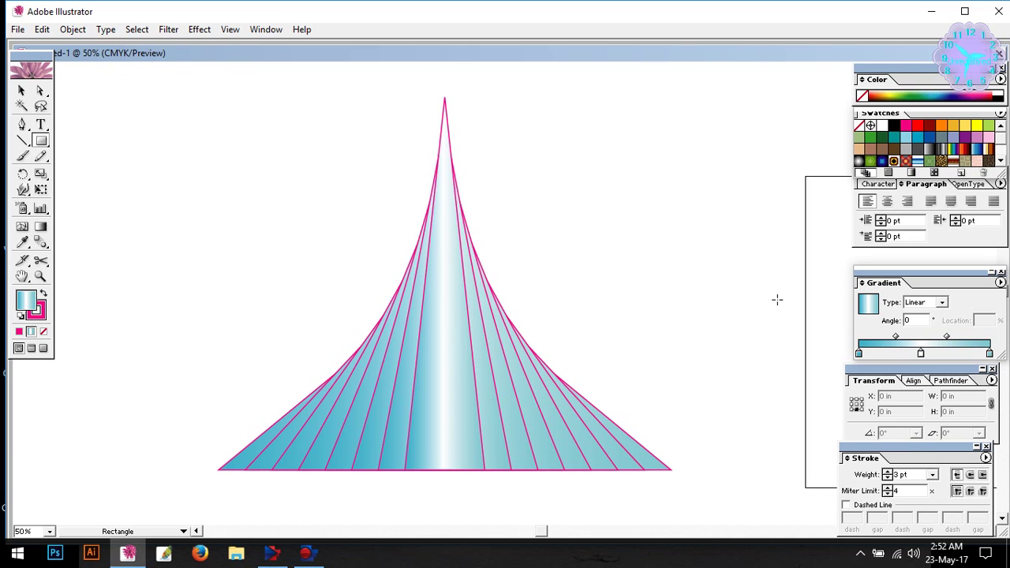
key(ctrl+plus)
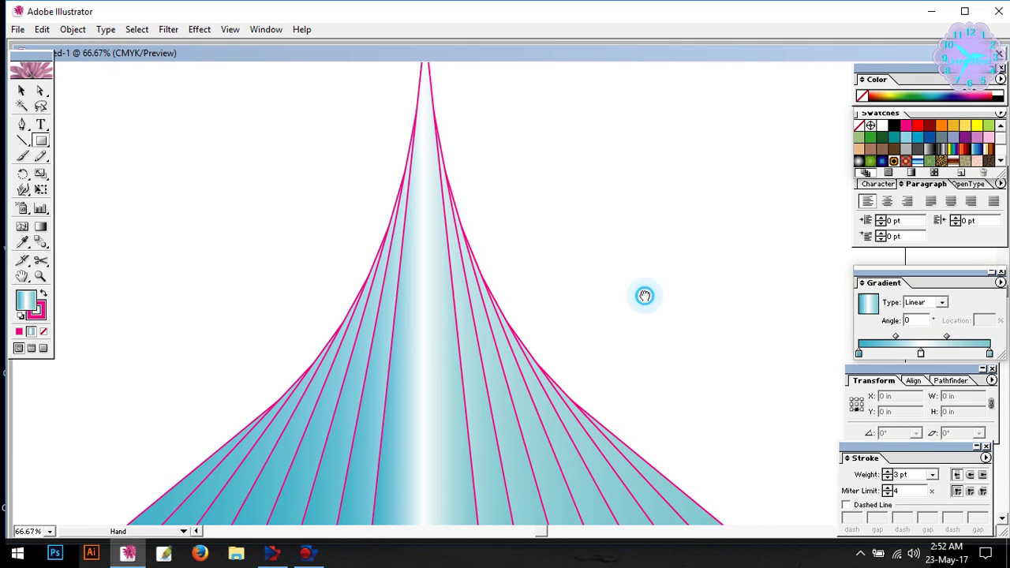
drag(642, 293, 691, 254)
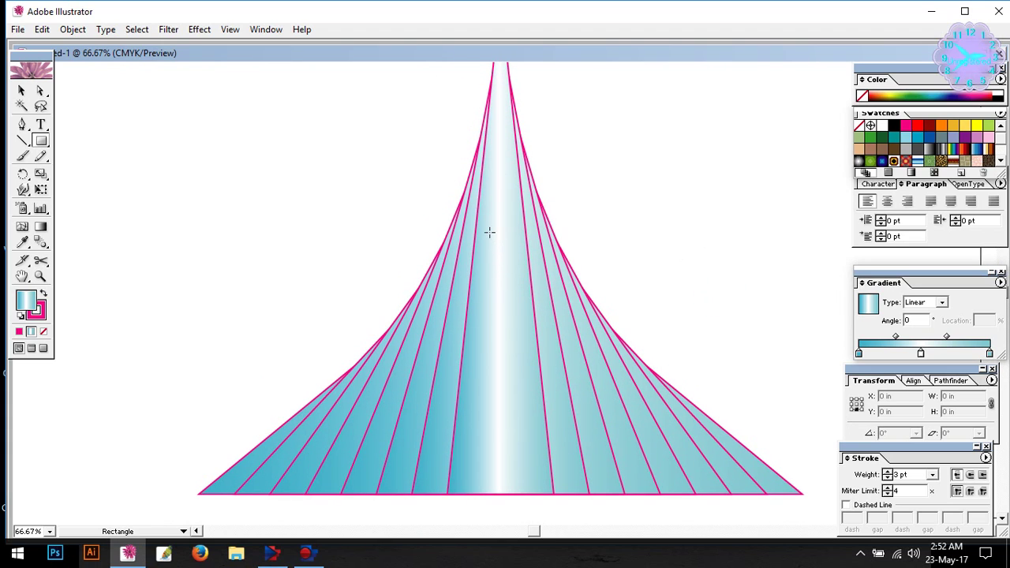
drag(487, 231, 521, 465)
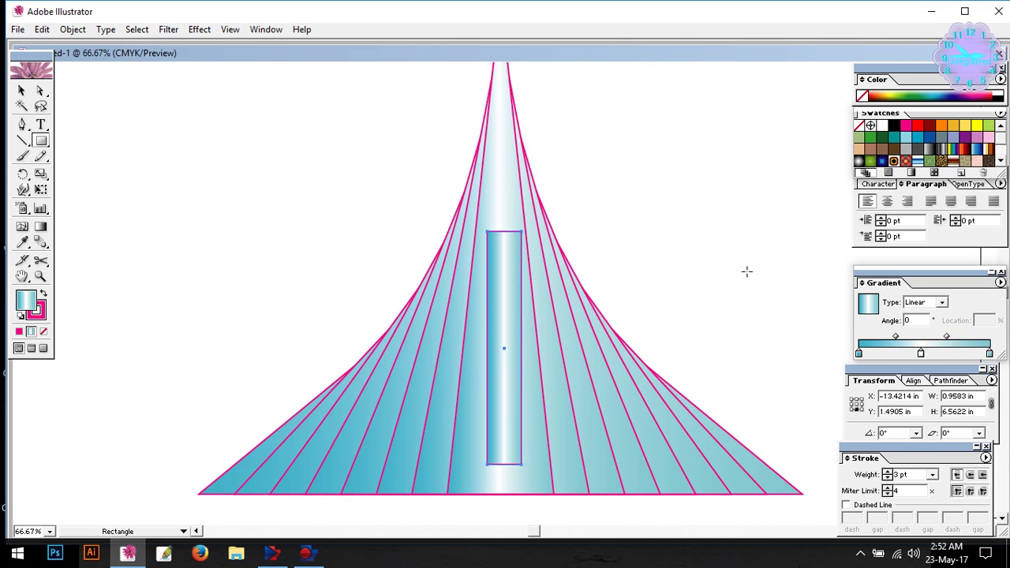
Nudge the rectangle left to X -13.5048 in, centering it on the triangle group
key(Left)
key(Left)
key(Left)
key(Left)
key(Left)
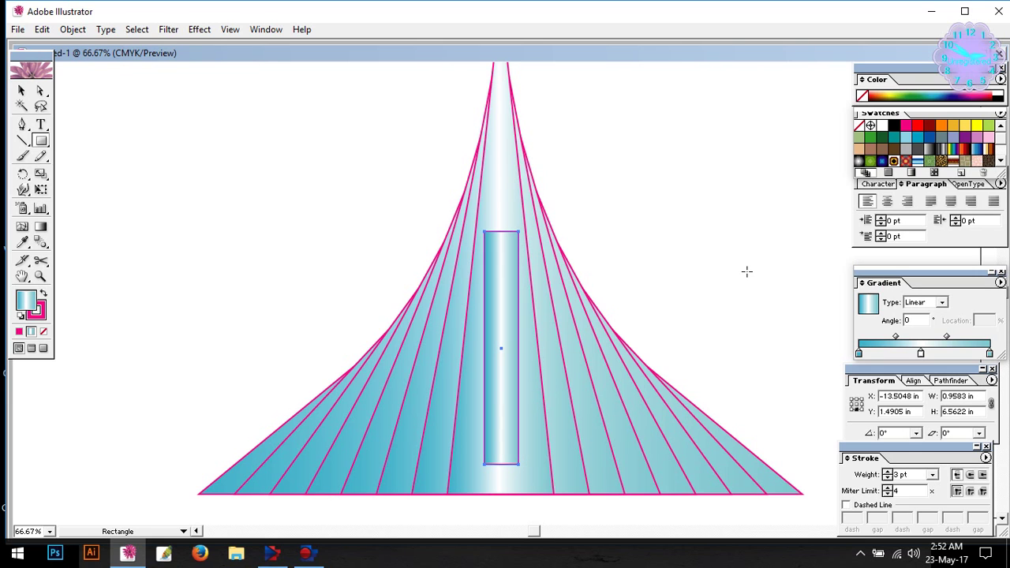
Add anchor points to the rectangle on both long sides just below the top corners and at the middle of its top edge
key(ctrl+equal)
key(ctrl+equal)
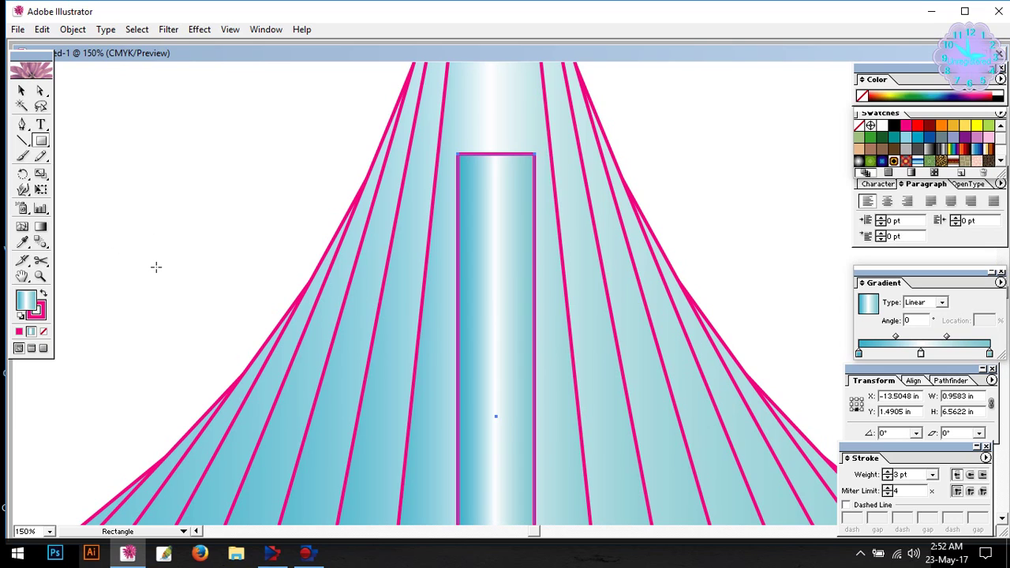
click(21, 90)
click(136, 139)
click(486, 201)
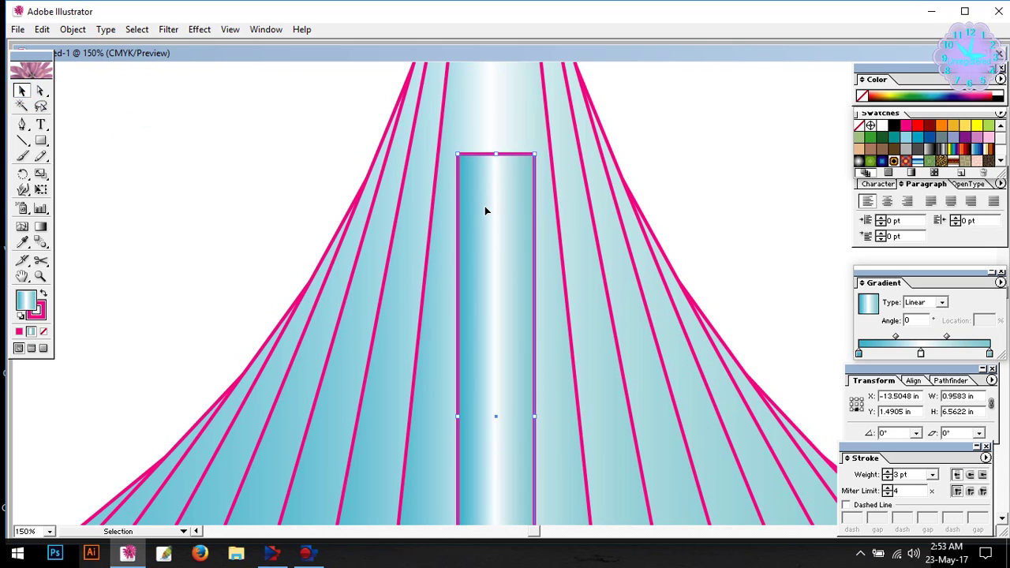
drag(22, 123, 59, 130)
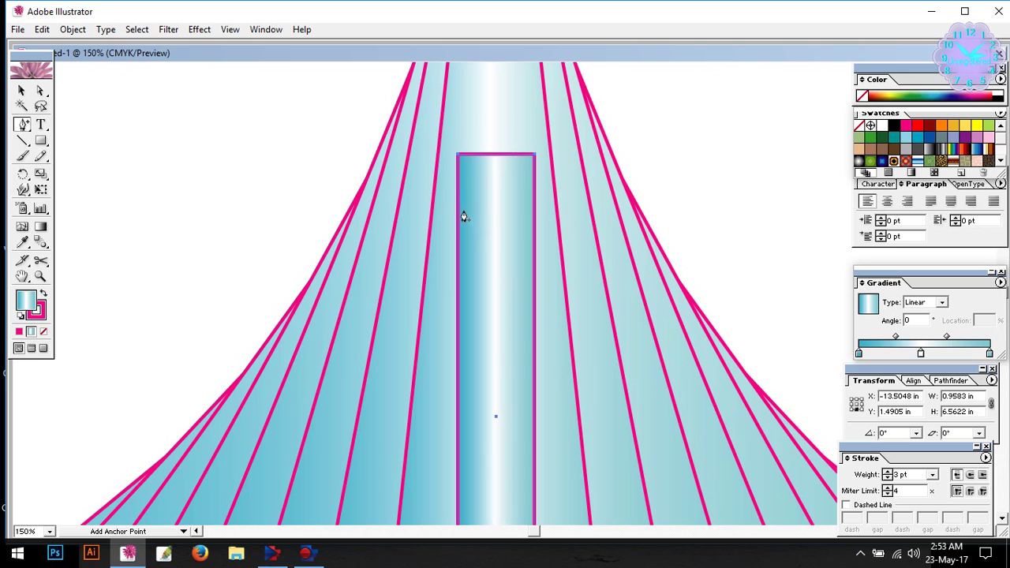
click(458, 208)
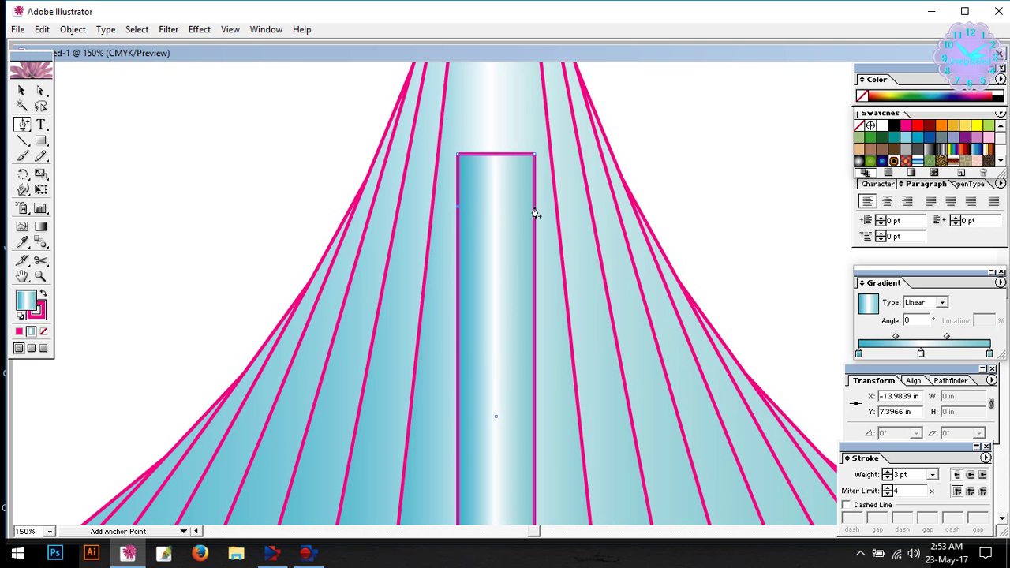
click(535, 209)
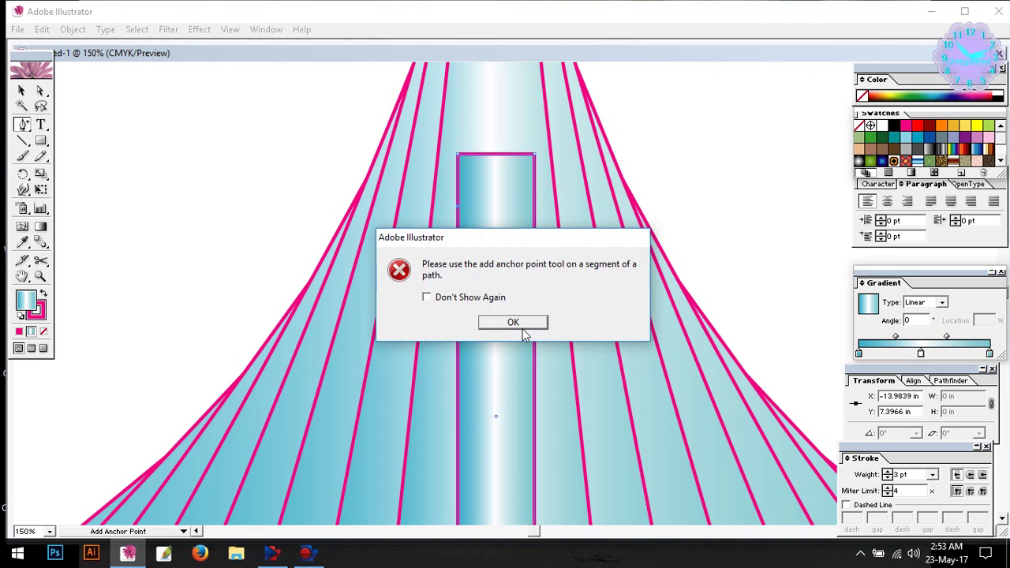
click(521, 327)
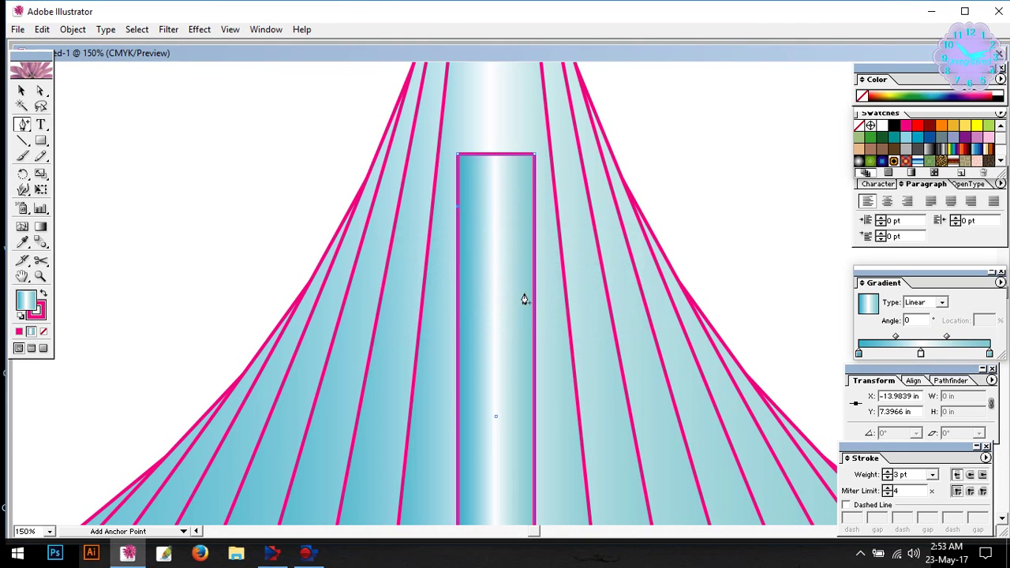
click(535, 208)
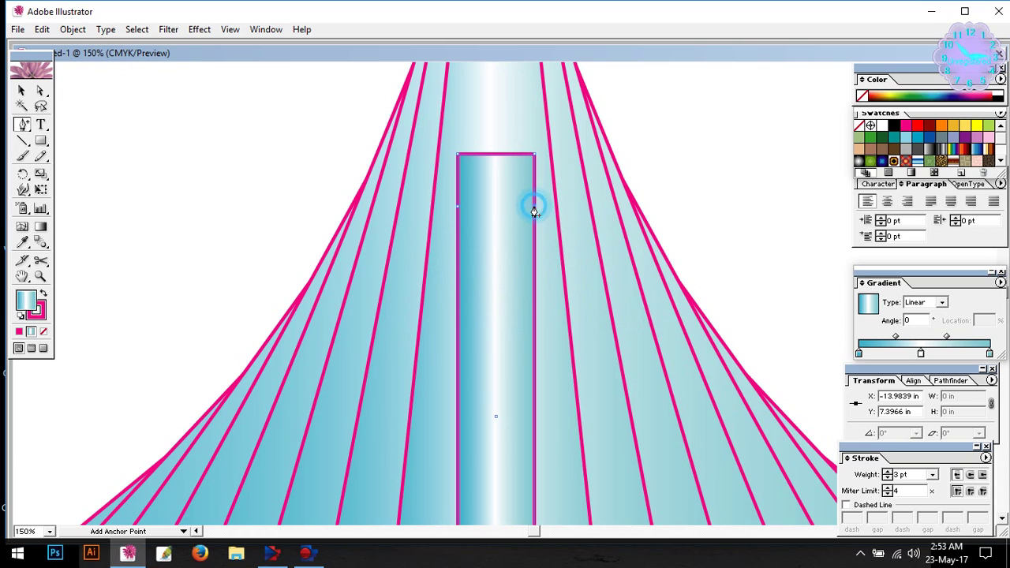
click(500, 155)
Delete the rectangle's two top corner anchor points to form a pointed upper end, and deselect the shape
click(22, 93)
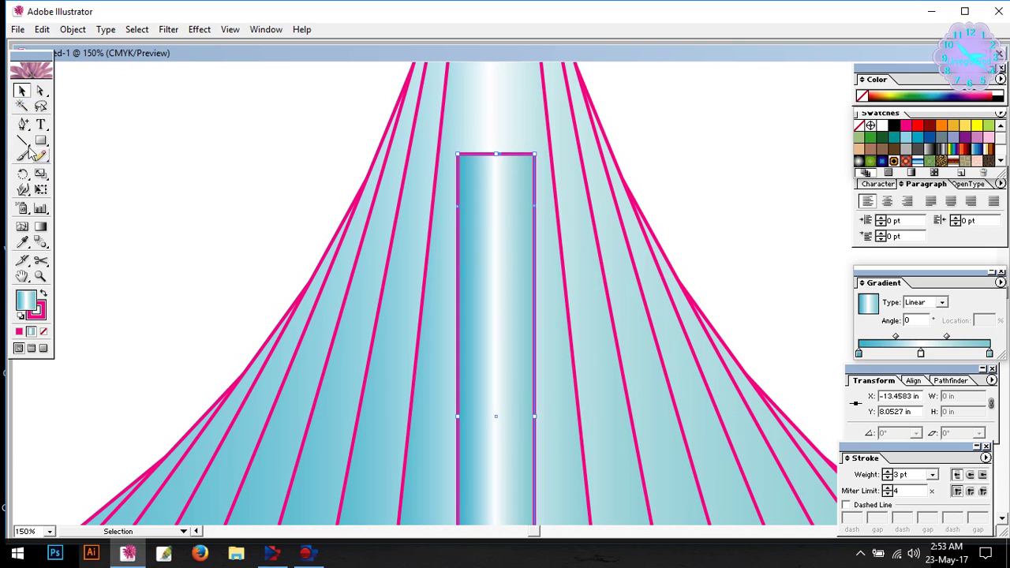
drag(22, 125, 74, 130)
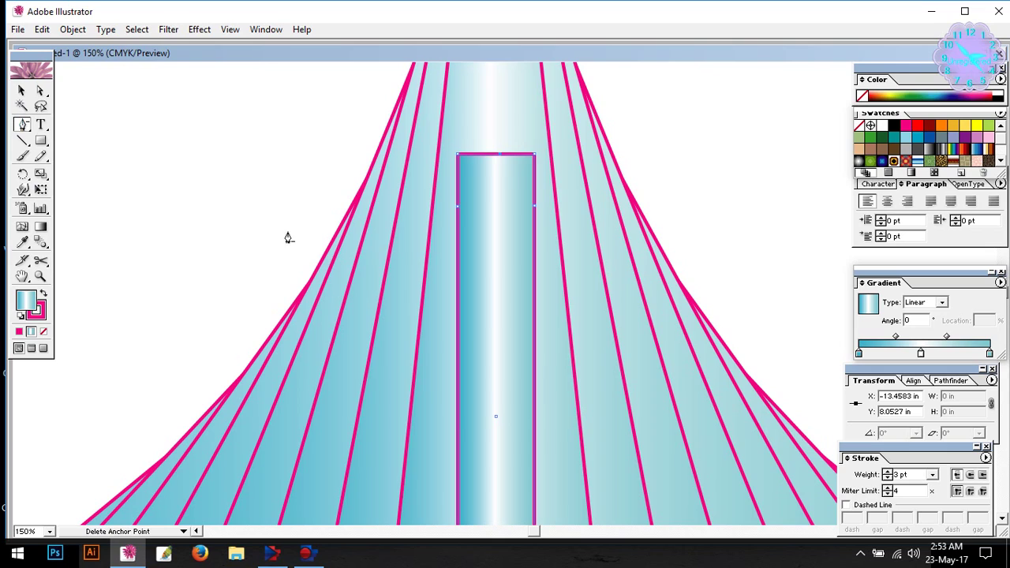
click(457, 155)
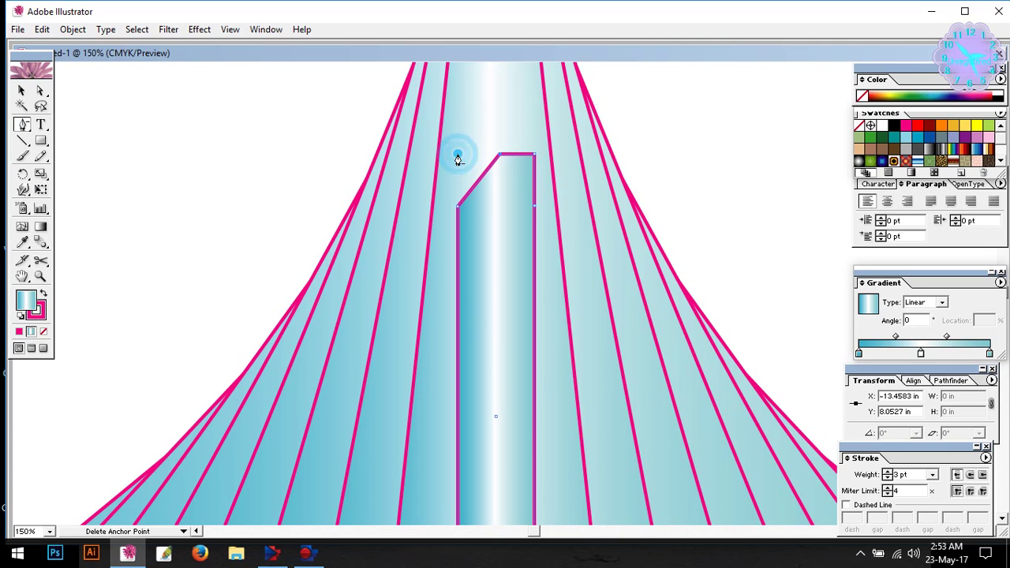
click(534, 156)
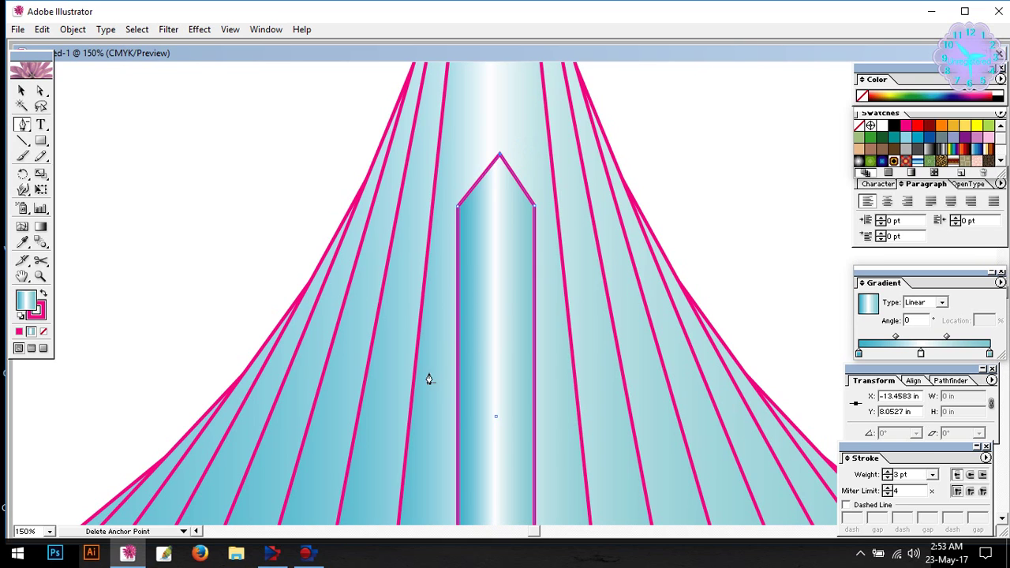
click(21, 90)
click(247, 180)
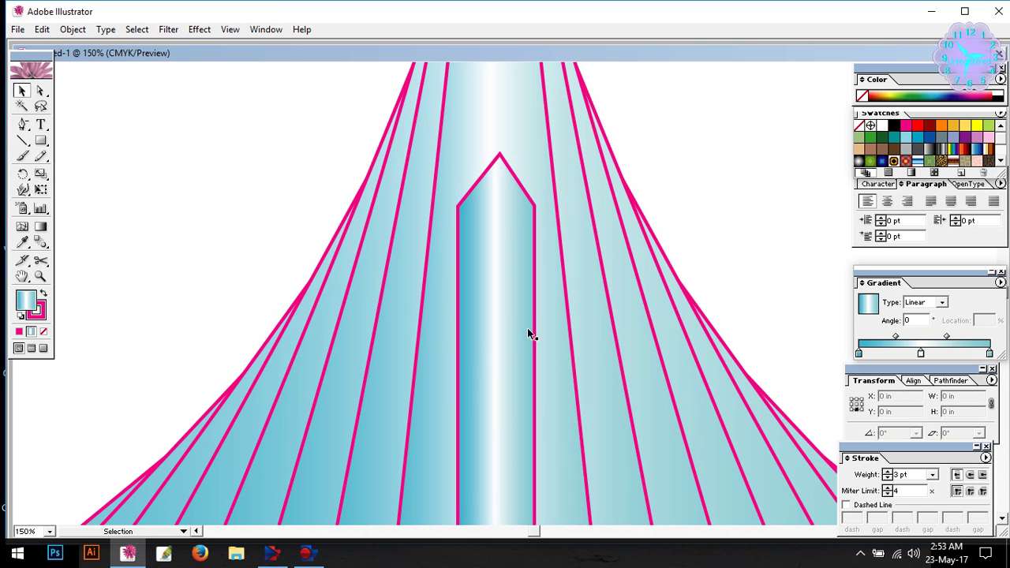
Add anchor points to the rectangle on both long sides just above the bottom corners and at the middle of its bottom edge
drag(485, 315, 463, 95)
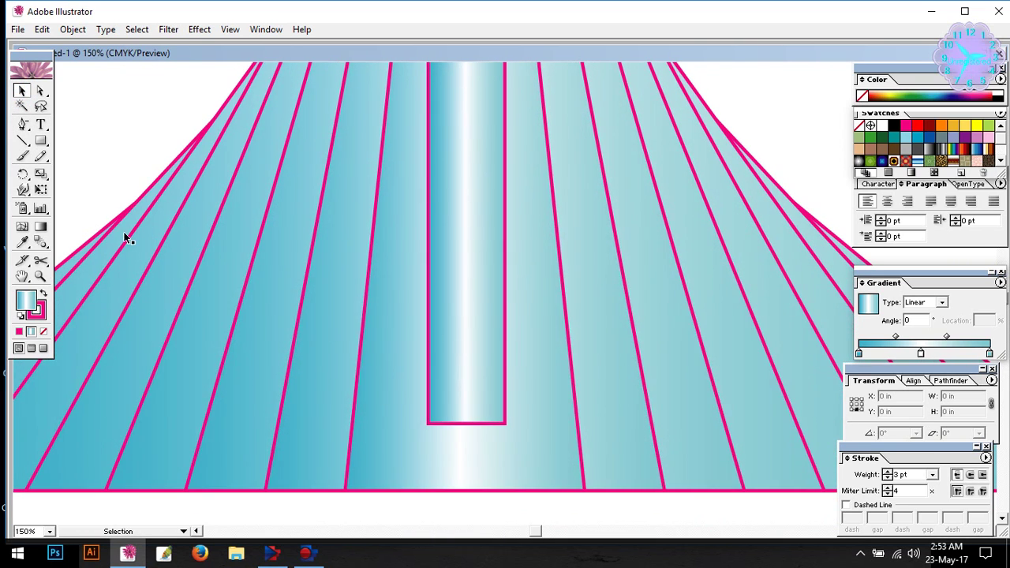
drag(23, 124, 53, 131)
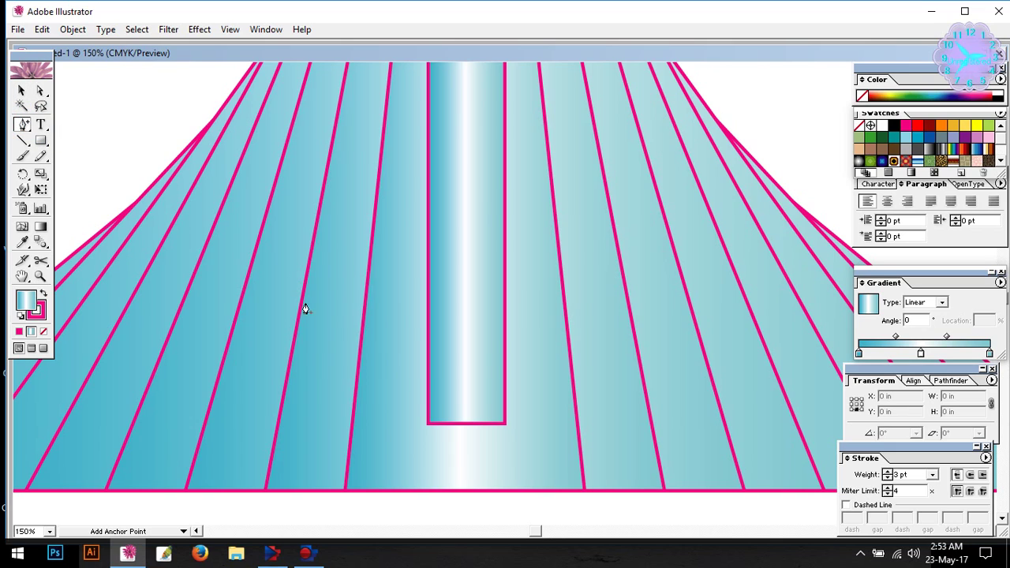
click(428, 372)
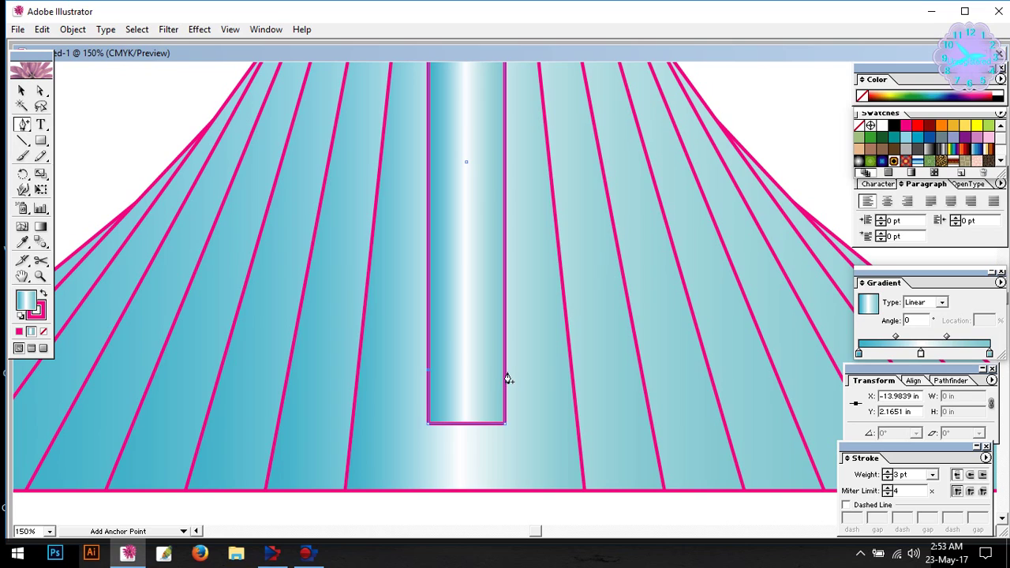
click(506, 375)
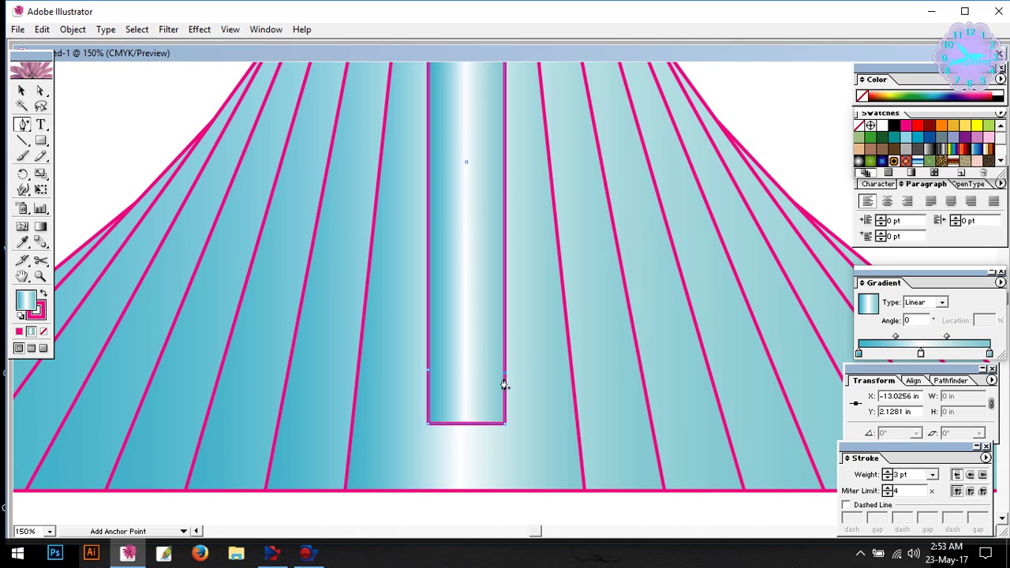
click(467, 424)
Delete the rectangle's two bottom corner anchor points to form a pointed lower end, and deselect the shape
click(21, 91)
drag(23, 124, 68, 130)
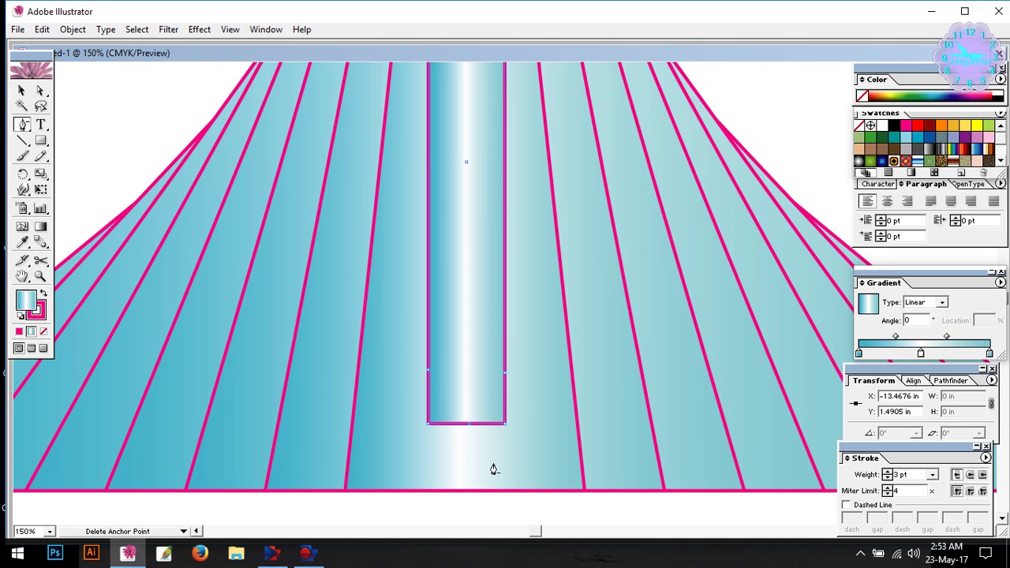
click(427, 424)
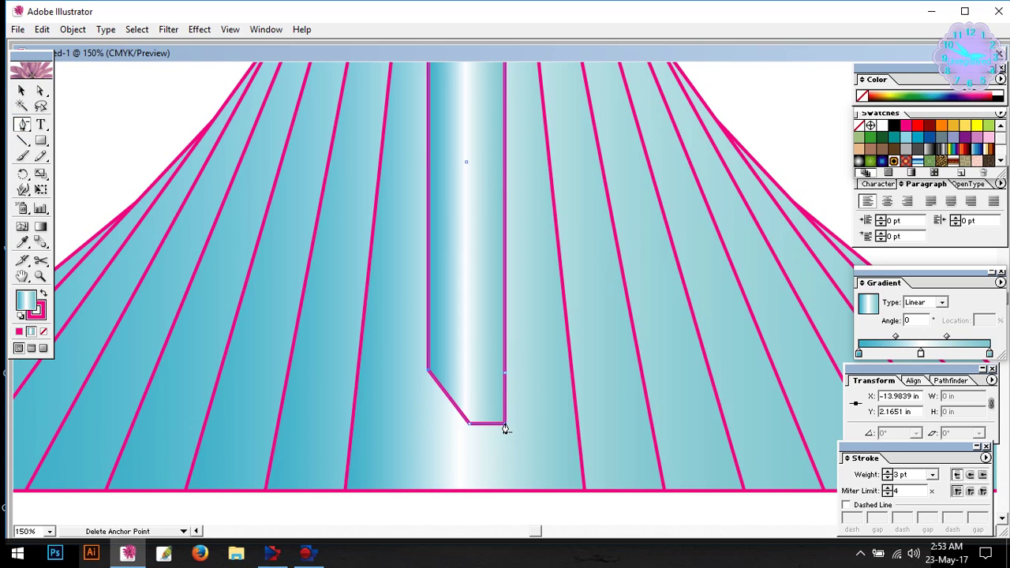
click(505, 424)
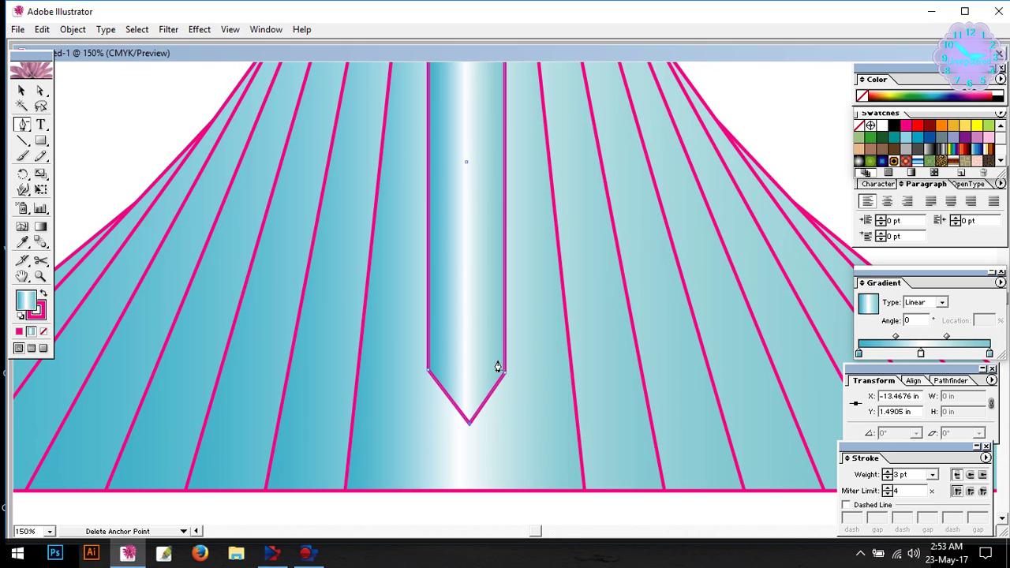
click(22, 90)
drag(138, 93, 159, 276)
click(118, 140)
Change the 0% stop of the pointed bar's gradient fill to a near-black color
click(466, 192)
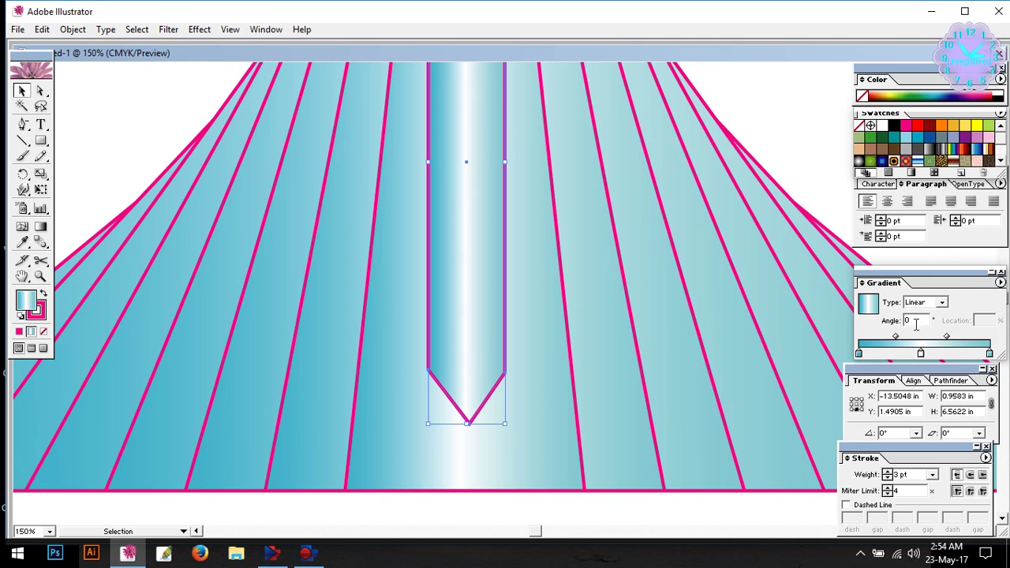
click(859, 355)
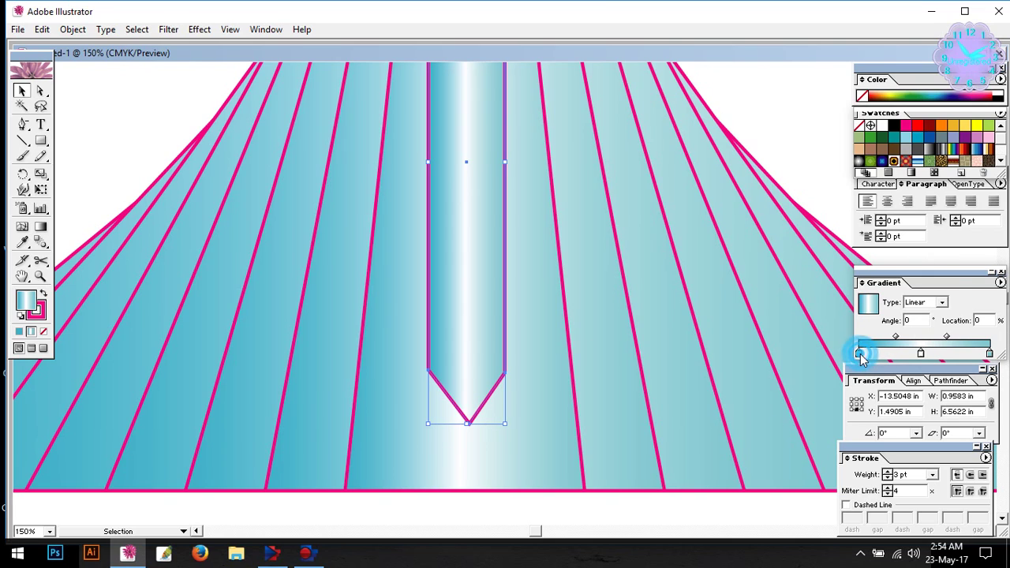
double_click(28, 301)
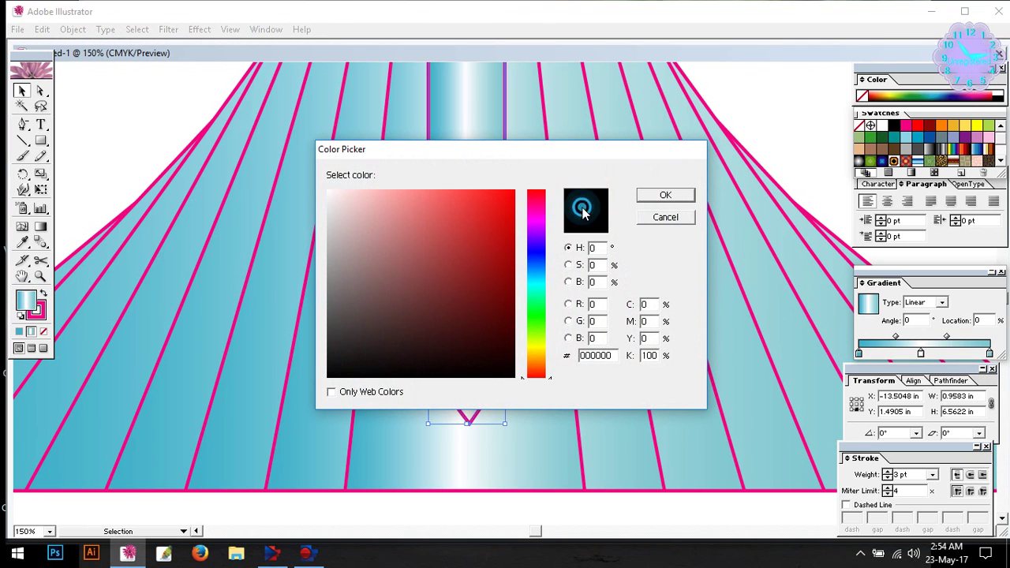
mouse_move(336, 372)
mouse_down()
mouse_move(405, 359)
mouse_move(370, 364)
mouse_up()
click(653, 195)
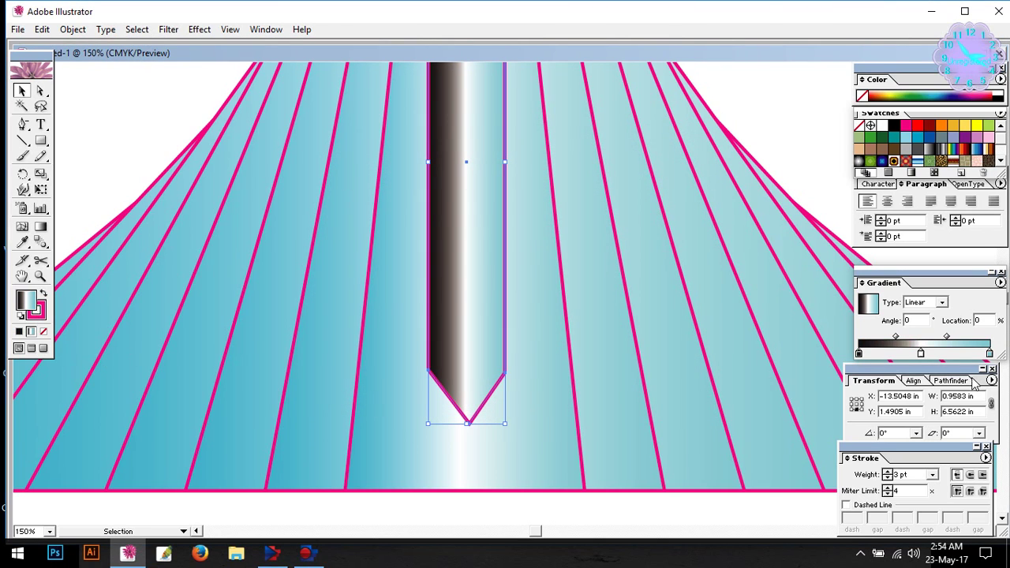
Change the 100% stop of the pointed bar's gradient fill to a near-black color, and deselect the bar
click(989, 354)
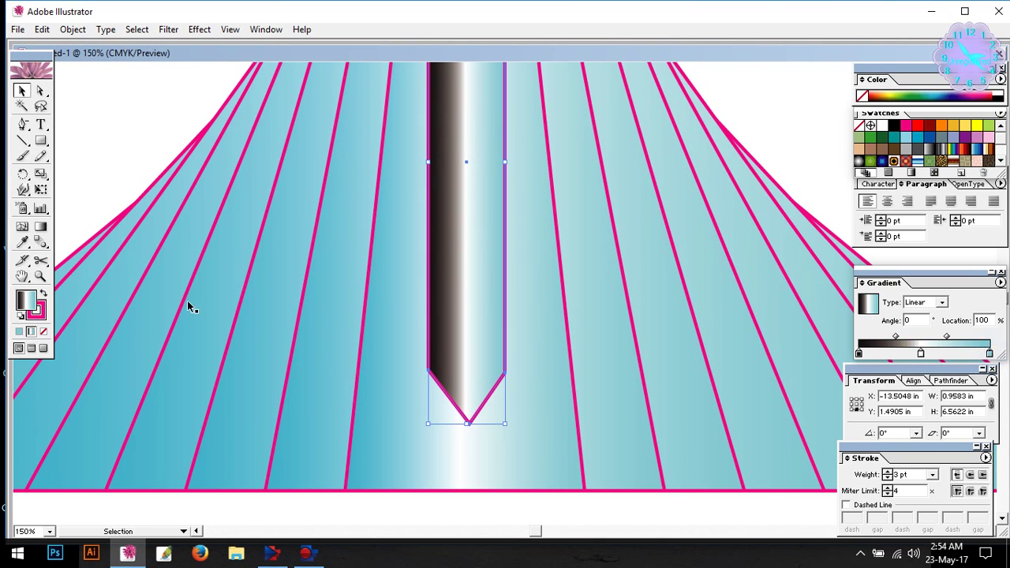
double_click(26, 300)
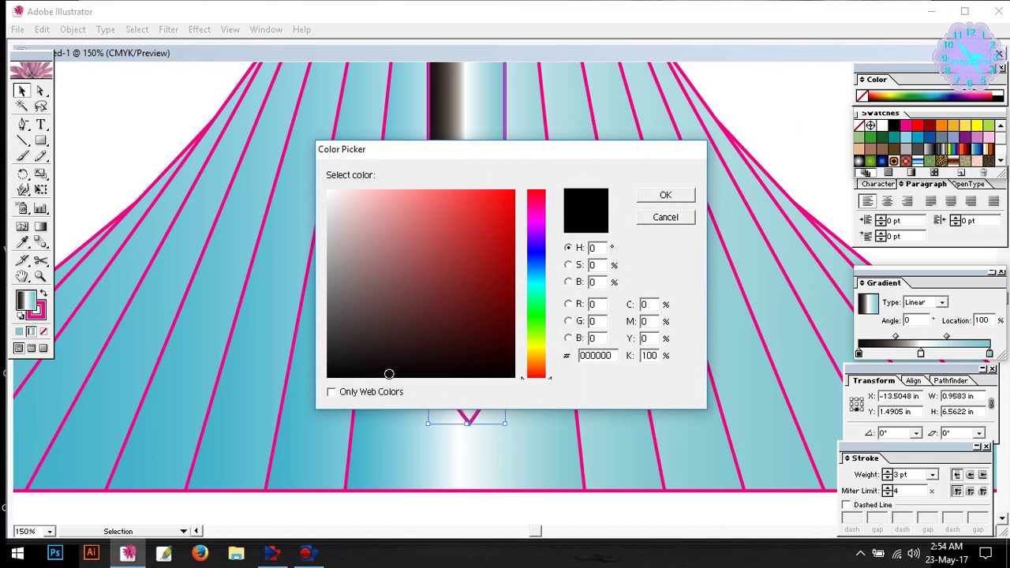
click(350, 361)
click(665, 195)
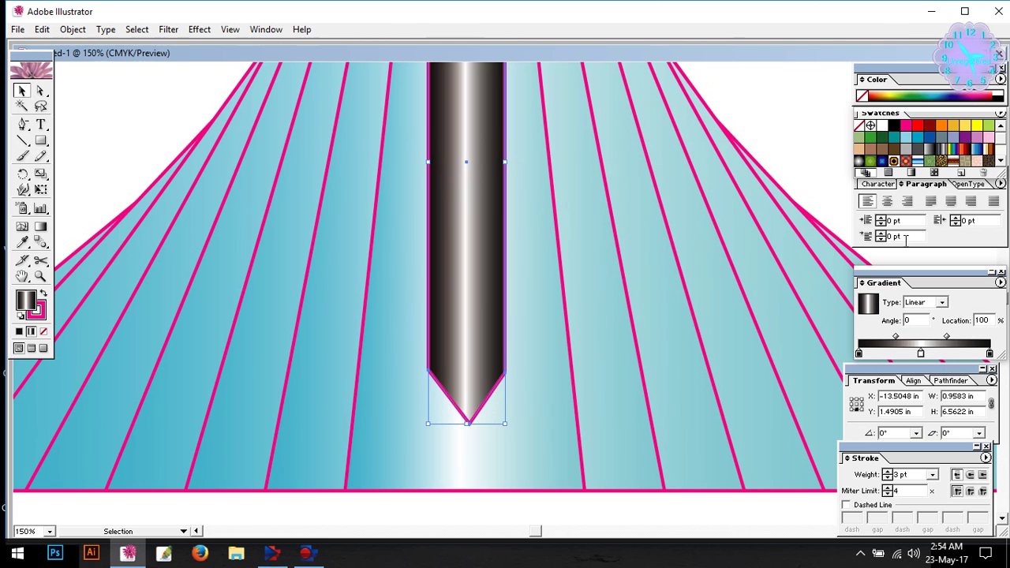
key(ctrl+minus)
key(ctrl+minus)
key(ctrl+minus)
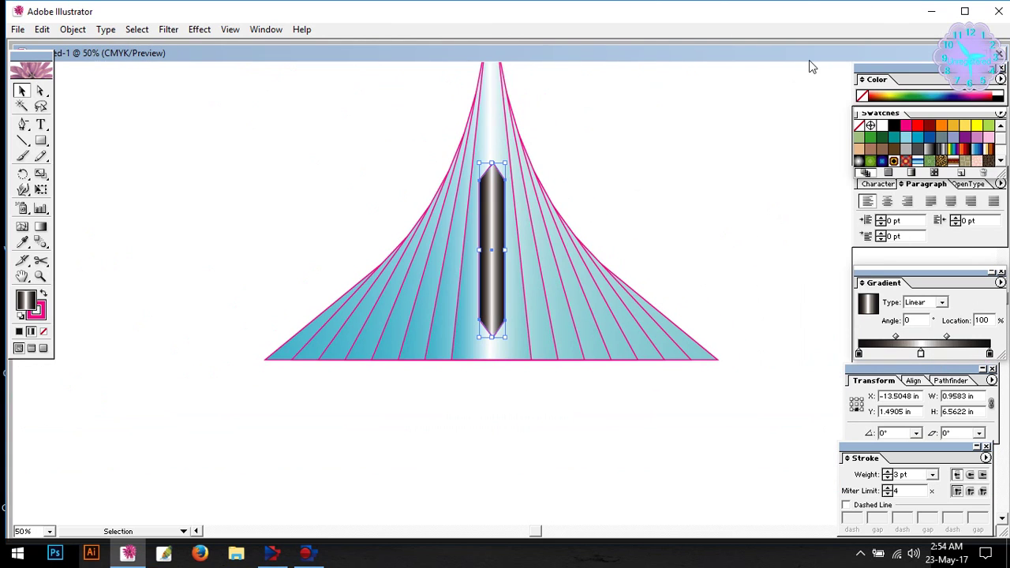
click(629, 189)
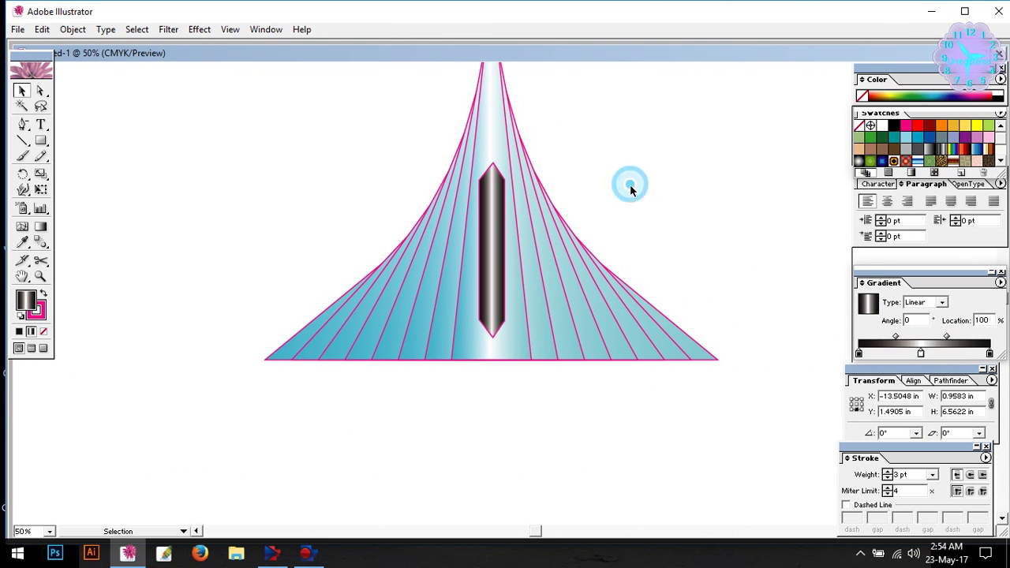
Remove the stroke from the pointed bar and deselect it
click(497, 202)
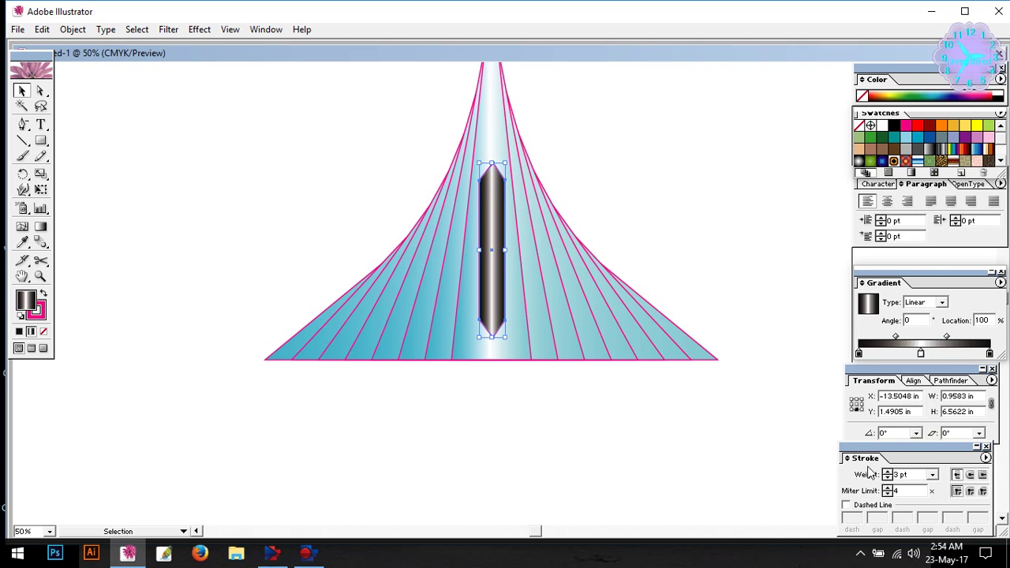
click(33, 328)
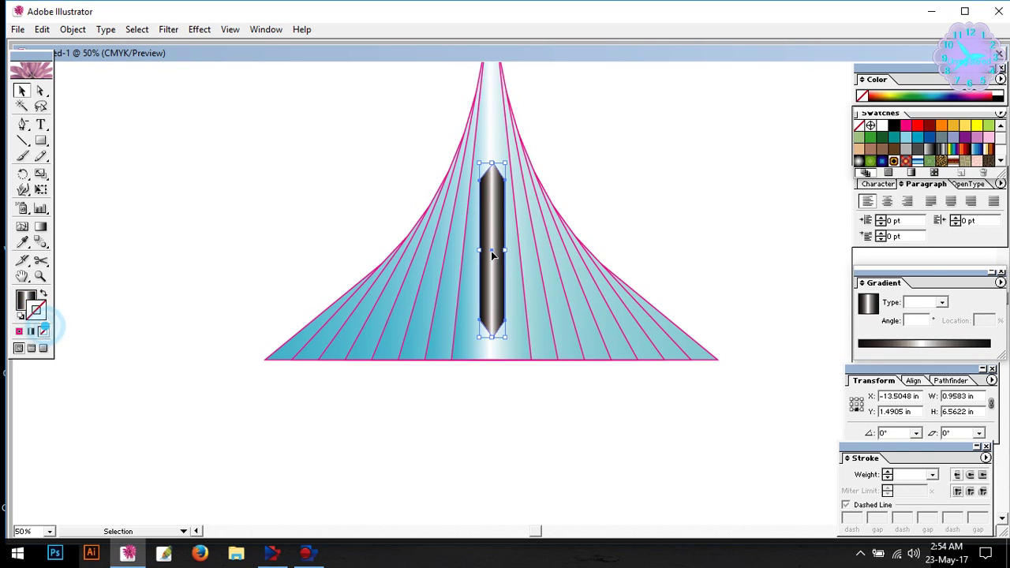
click(556, 203)
click(685, 131)
click(501, 265)
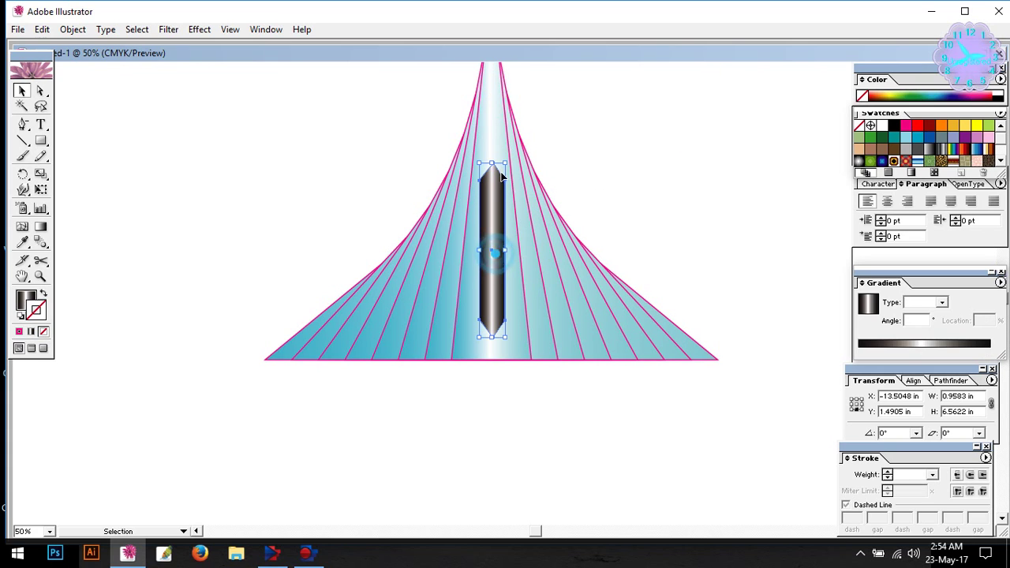
shift+click(492, 164)
click(631, 150)
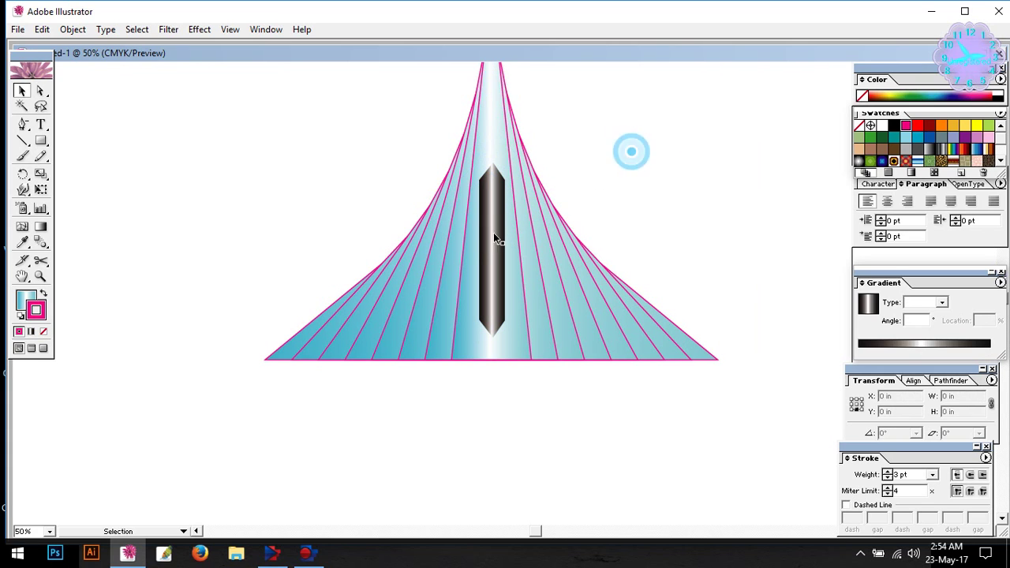
Stretch the pointed bar upward and slightly downward to a height of about 8.33 in, and deselect it
click(486, 217)
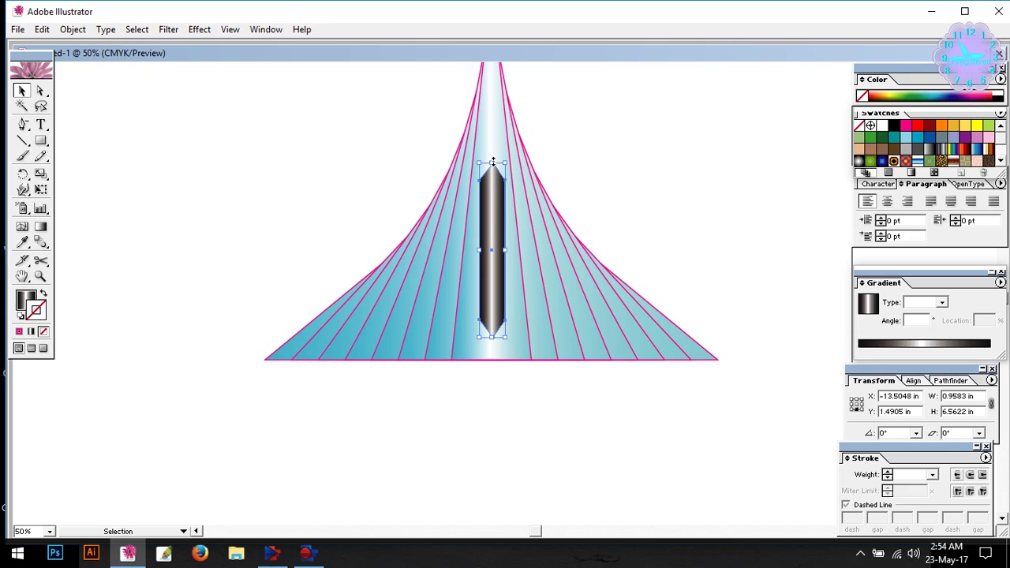
drag(491, 163, 492, 132)
drag(491, 337, 491, 346)
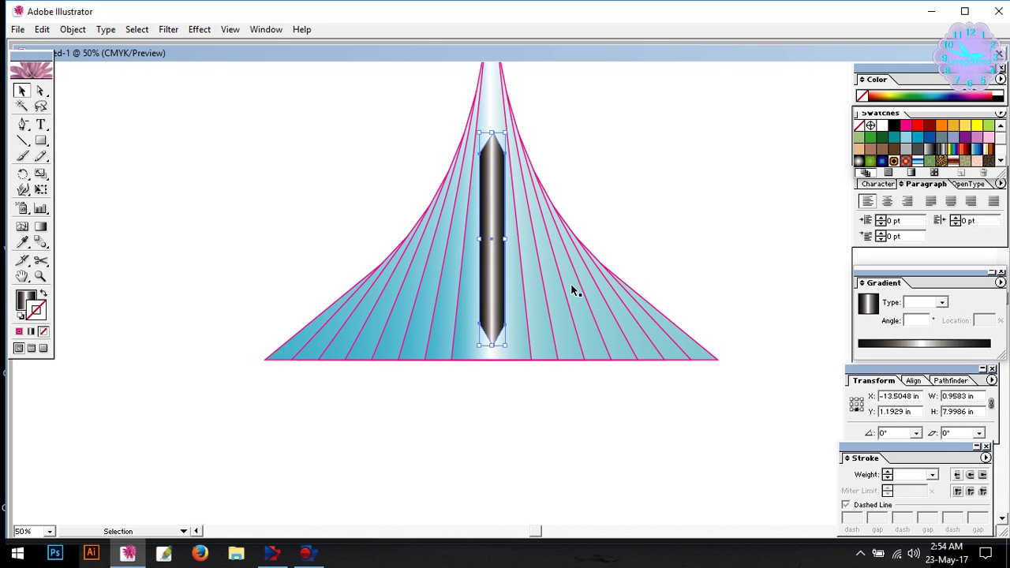
click(647, 208)
drag(642, 148, 633, 241)
click(486, 238)
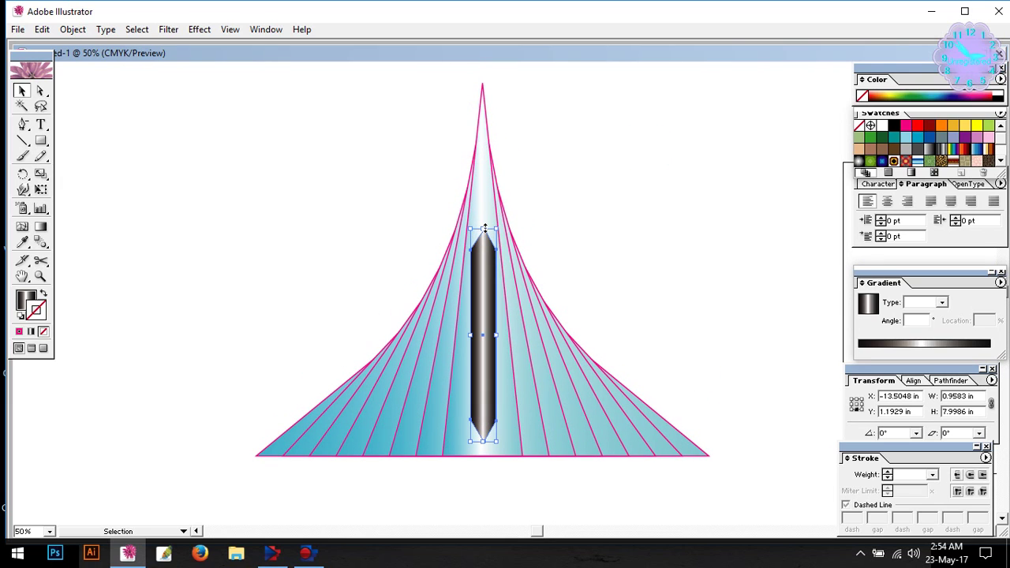
drag(482, 228, 483, 220)
click(585, 209)
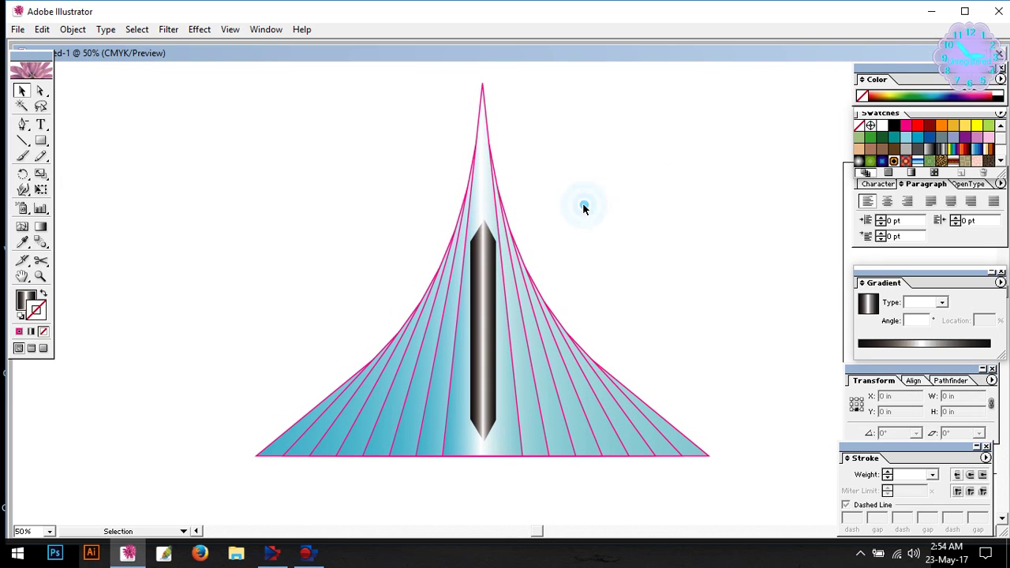
Scale the pointed bar down proportionally to about 0.85 by 7.37 in and nudge it right to X -13.5326 in
click(479, 330)
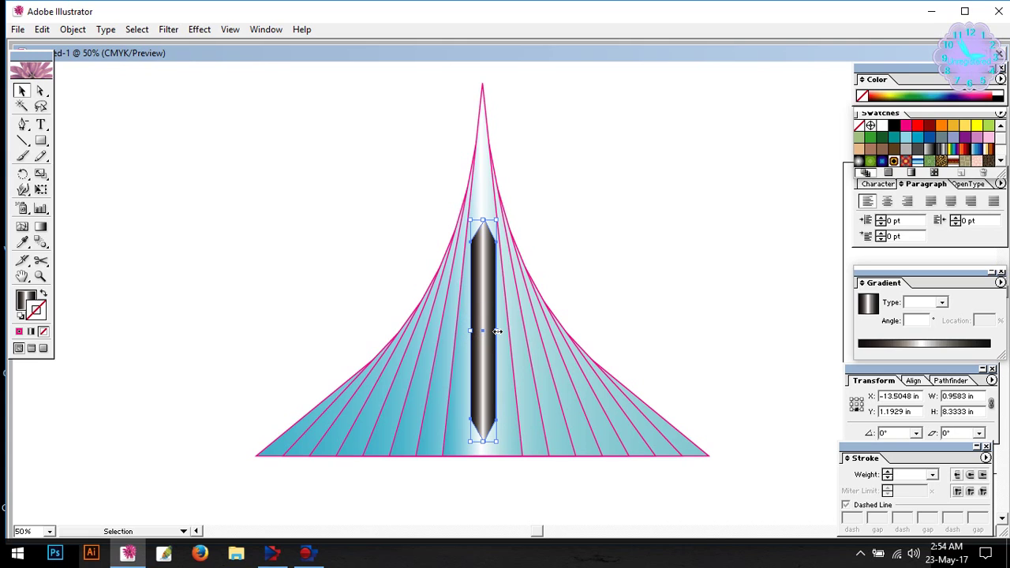
drag(497, 331, 493, 330)
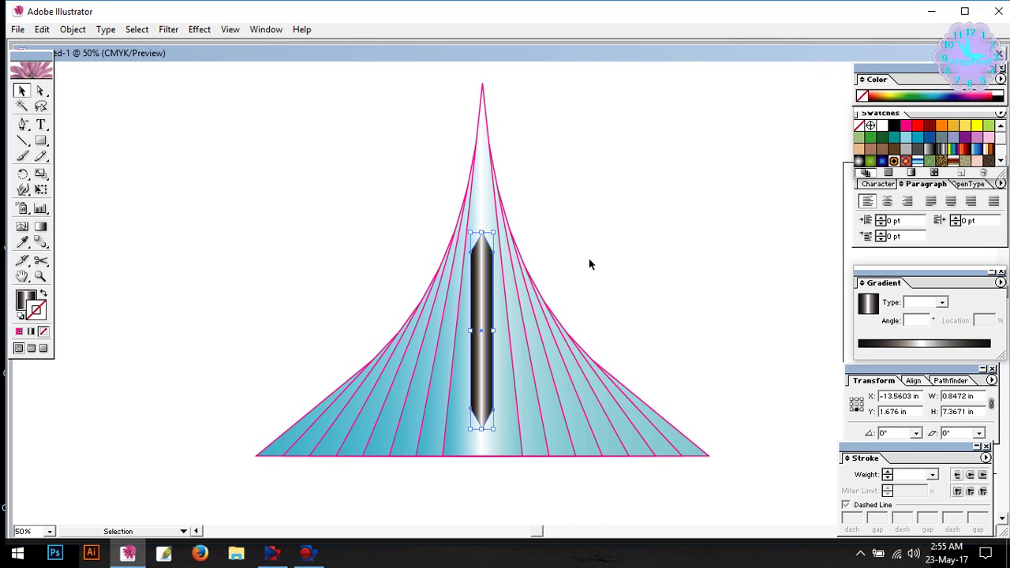
key(Right)
key(Right)
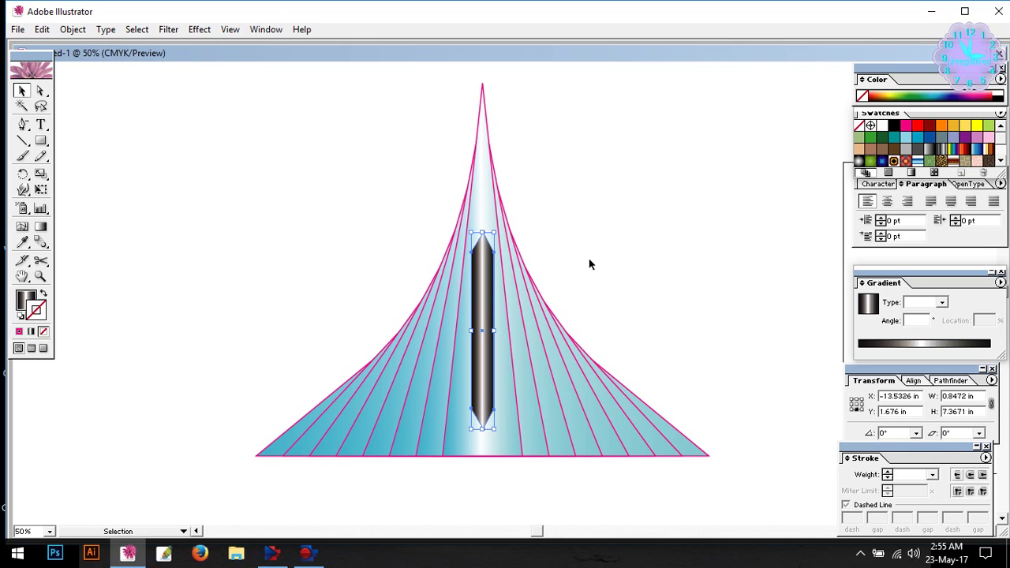
click(588, 258)
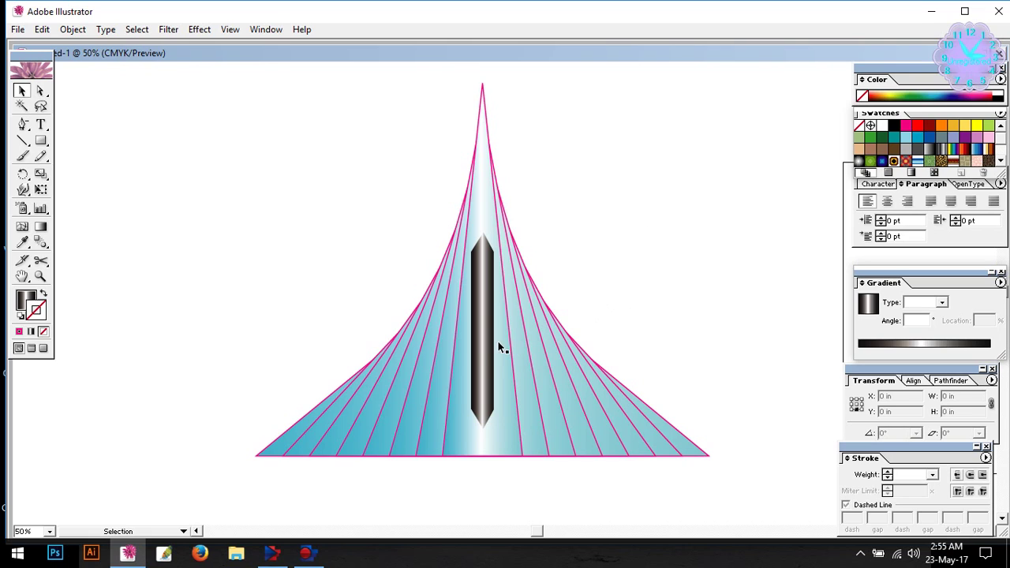
Select the pointed bar and change the 0% stop of its gradient fill to a dark gray
click(480, 328)
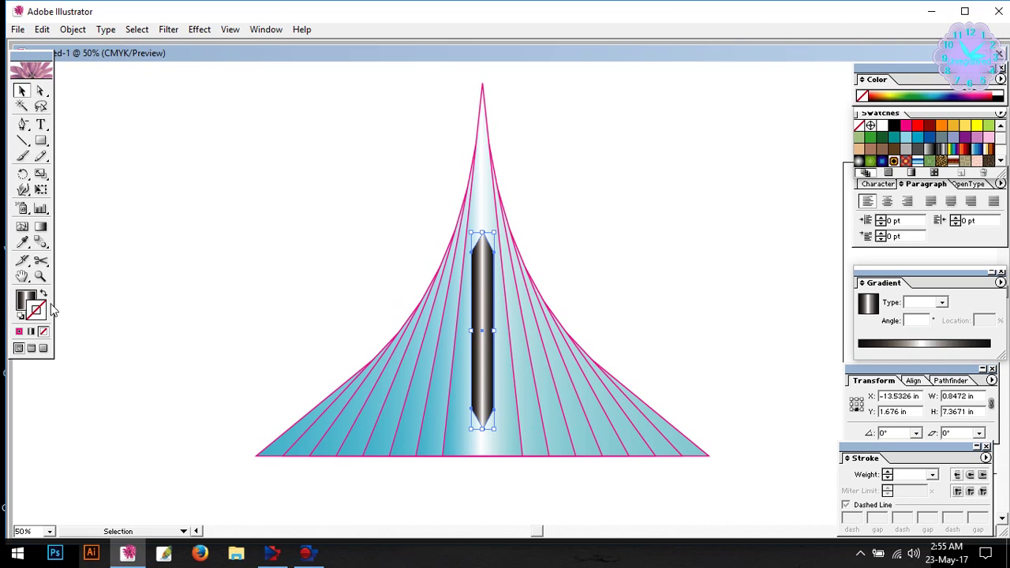
click(921, 352)
click(857, 352)
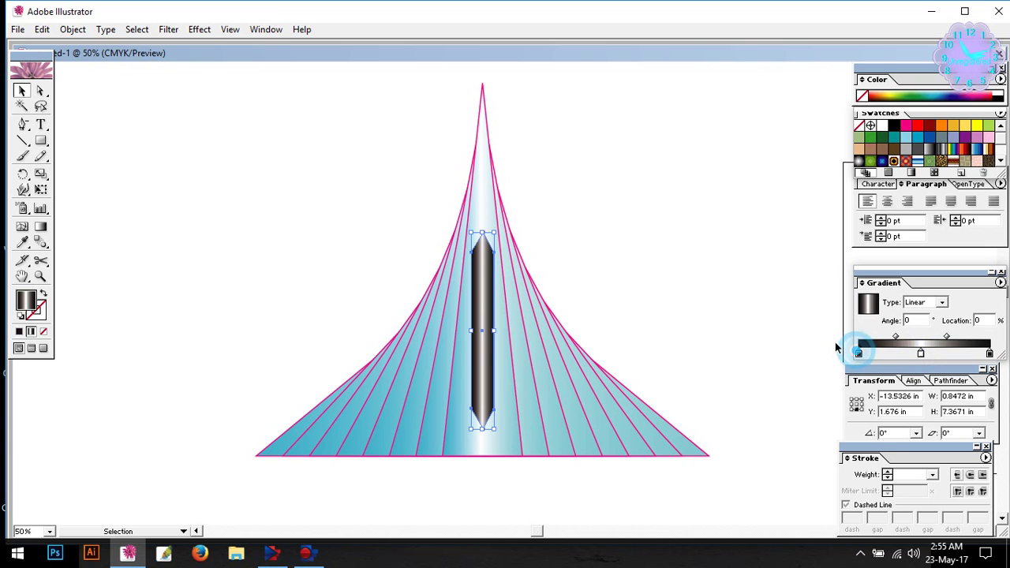
double_click(32, 298)
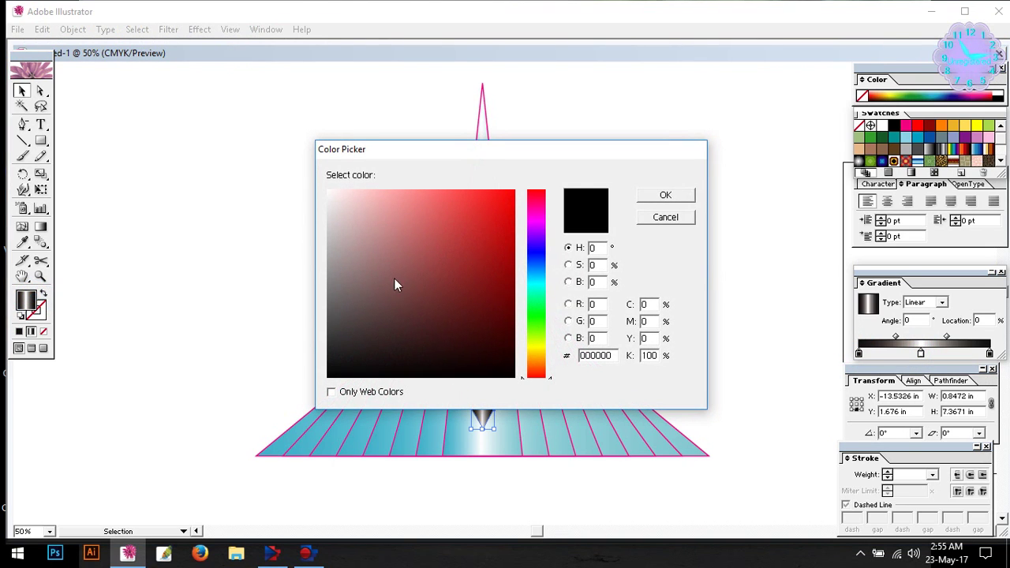
drag(335, 309, 340, 330)
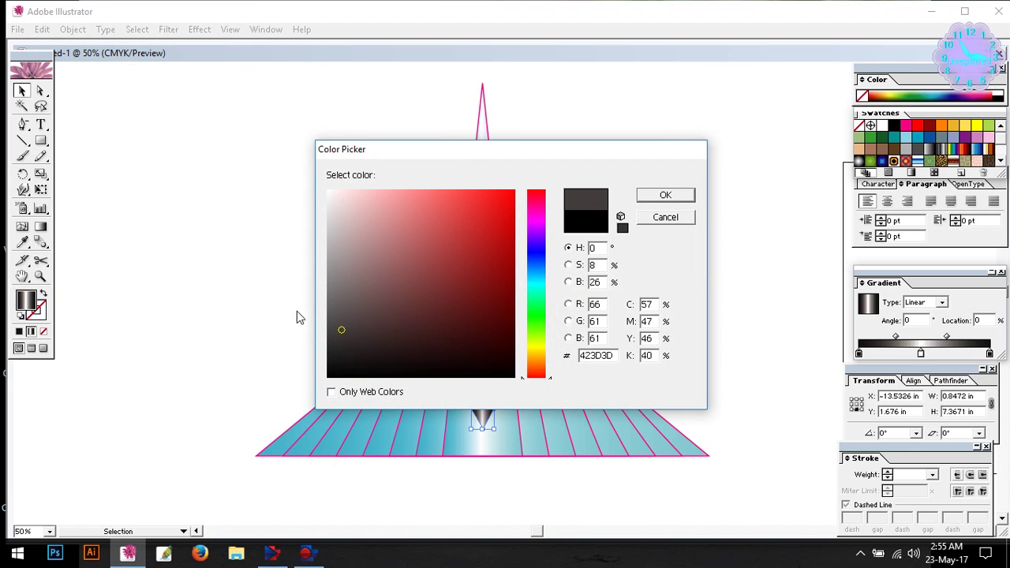
click(338, 316)
click(665, 197)
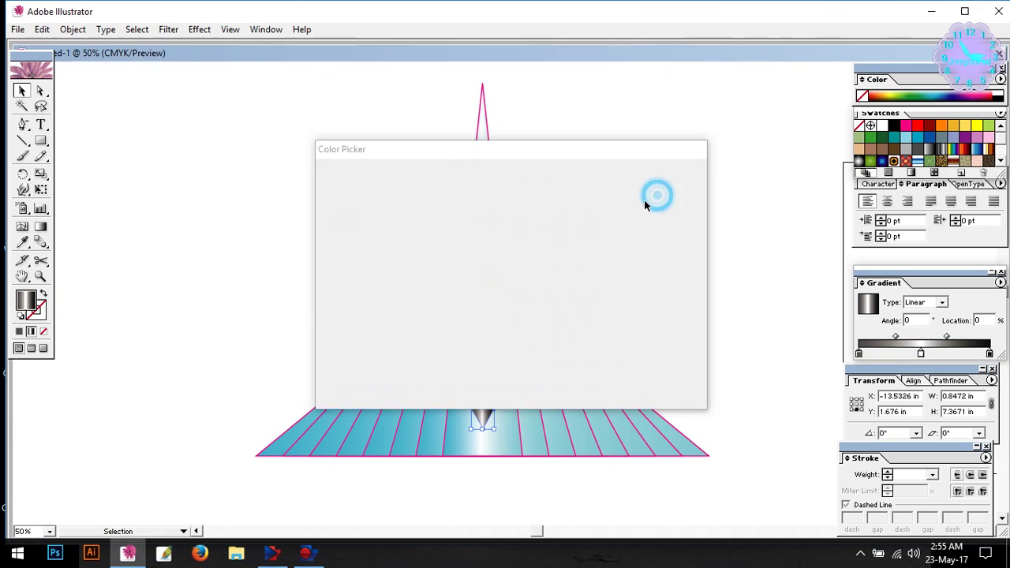
Change the 100% stop of the pointed bar's gradient fill to dark gray 565050, and deselect the bar
click(990, 354)
double_click(26, 301)
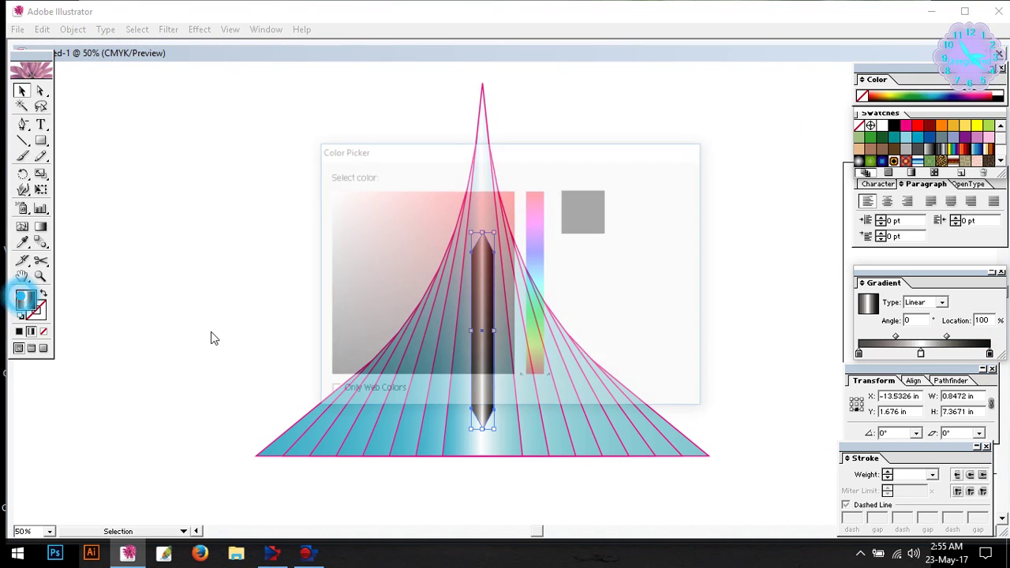
click(339, 315)
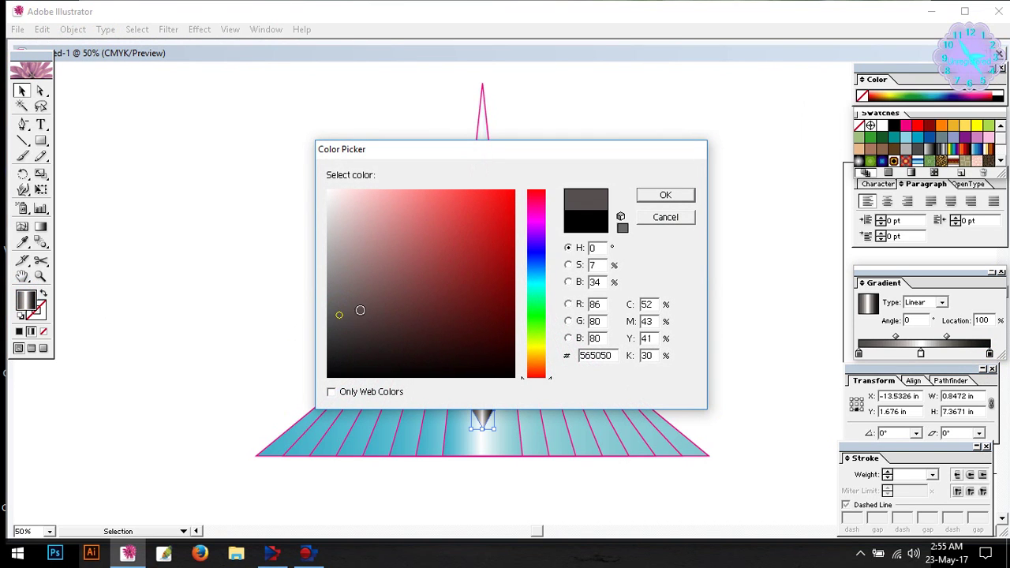
click(680, 198)
click(543, 253)
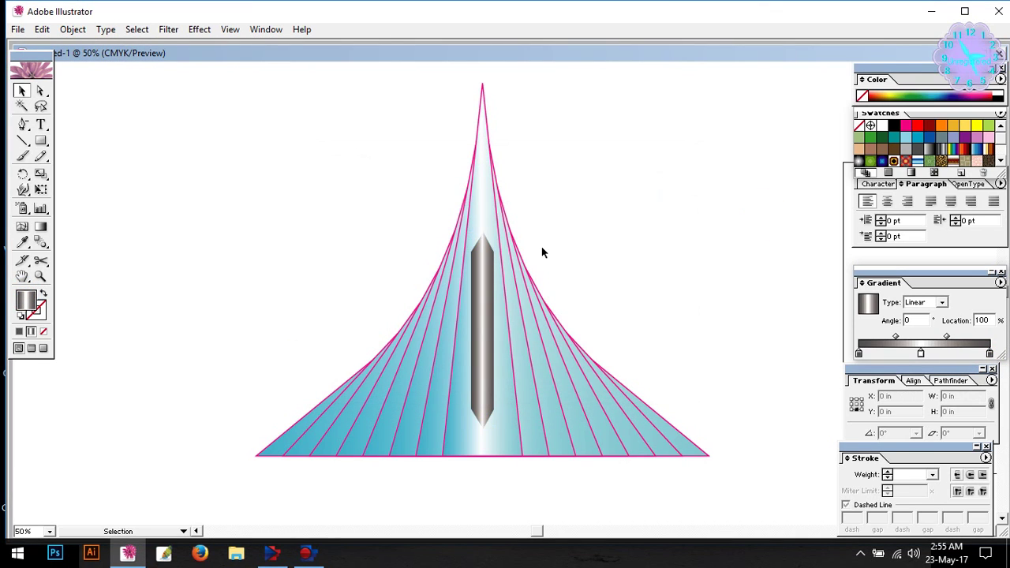
Group the pointed bar together with the magenta-stroked triangle figure, and deselect the artwork
click(22, 90)
drag(338, 118, 617, 460)
right_click(495, 329)
click(527, 368)
click(718, 229)
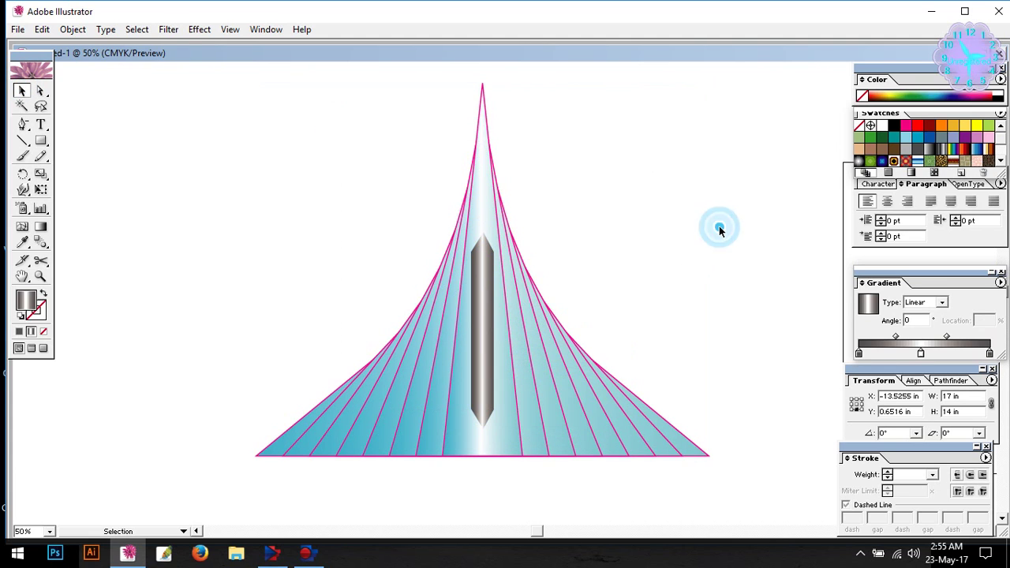